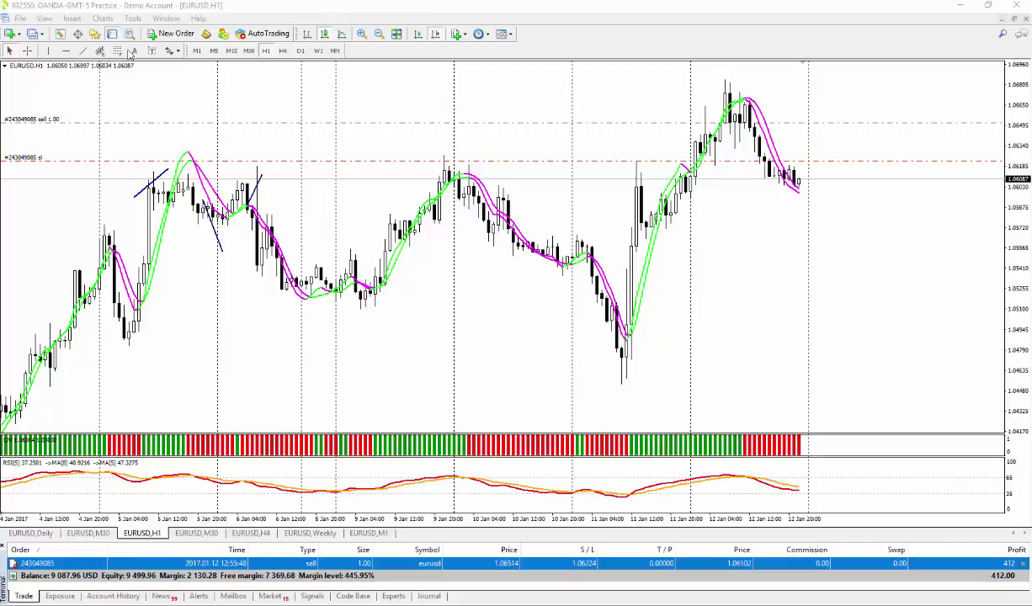
# - Export the EURUSD 30-minute price history as EURUSD30.csv in the Time_Set folder, replacing the existing file
pyautogui.click(133, 18)
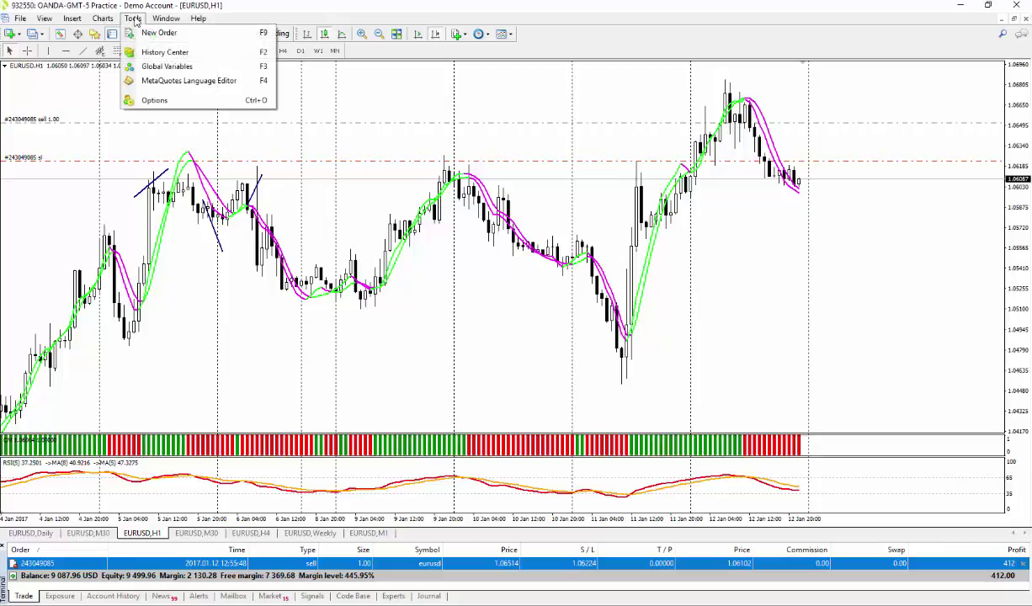
pyautogui.click(165, 52)
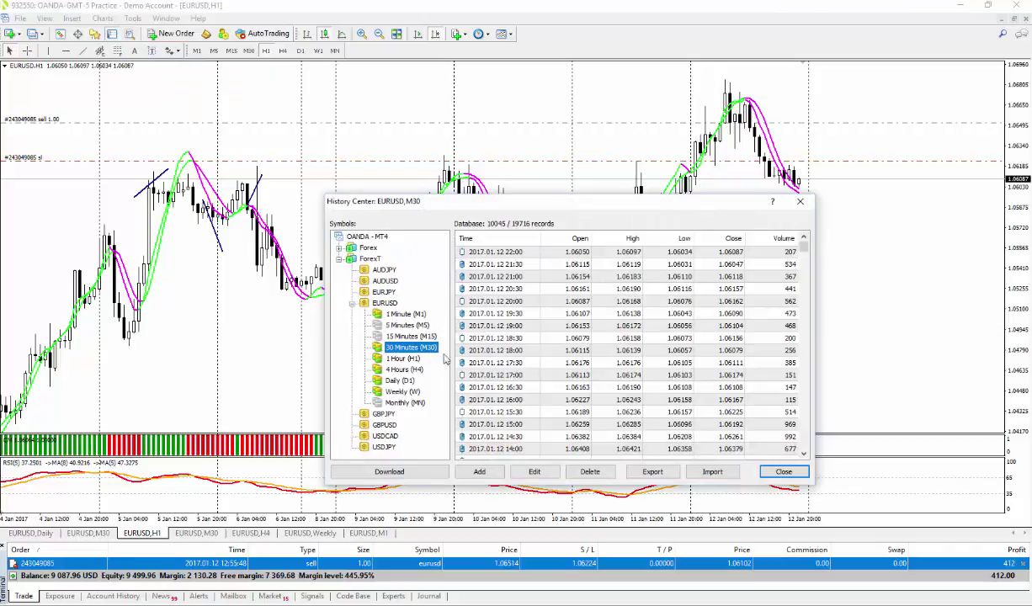
pyautogui.click(653, 471)
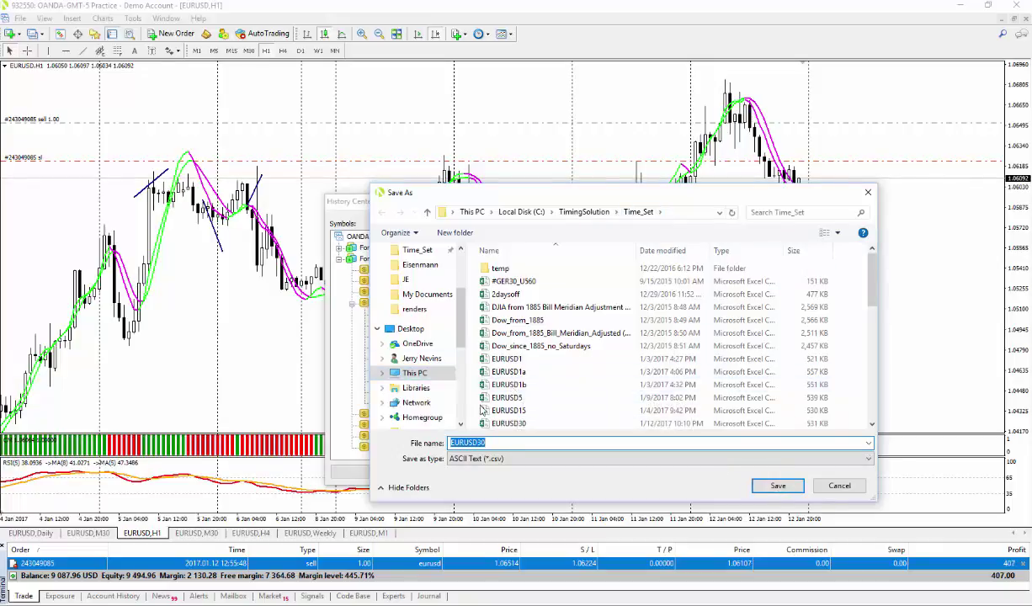
pyautogui.click(776, 488)
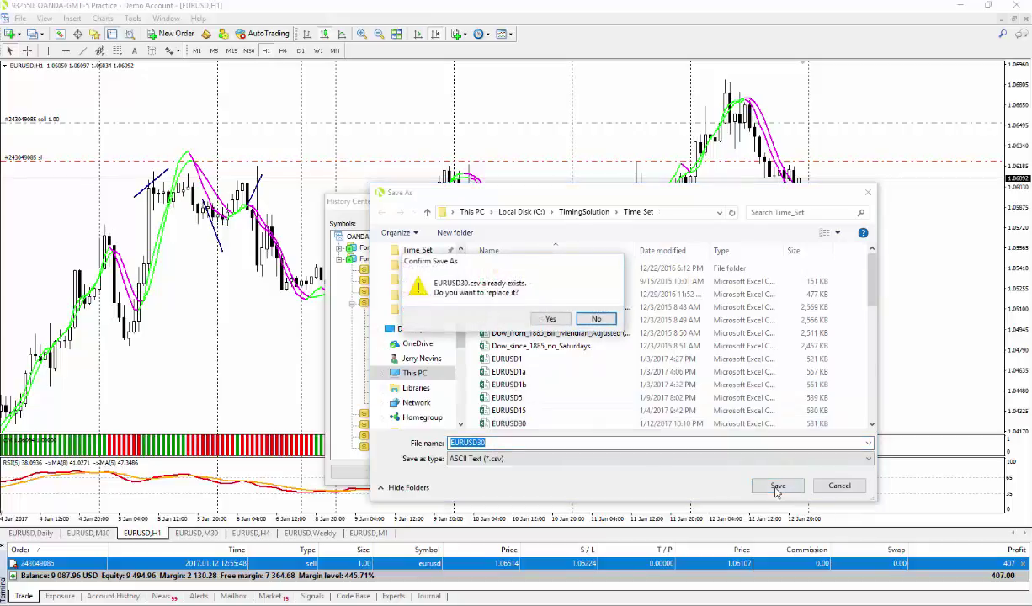
pyautogui.click(557, 320)
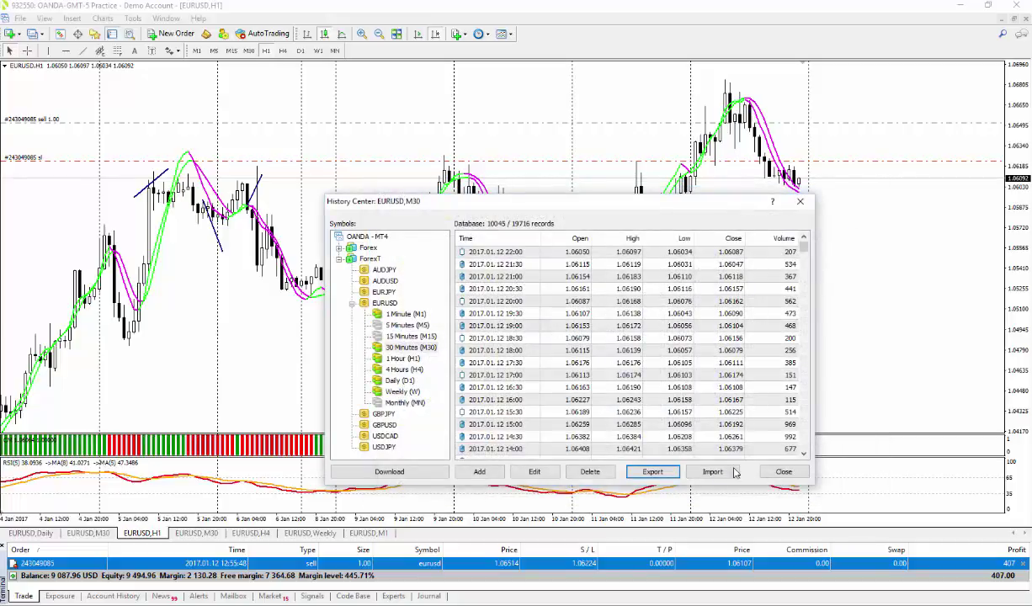
pyautogui.click(781, 472)
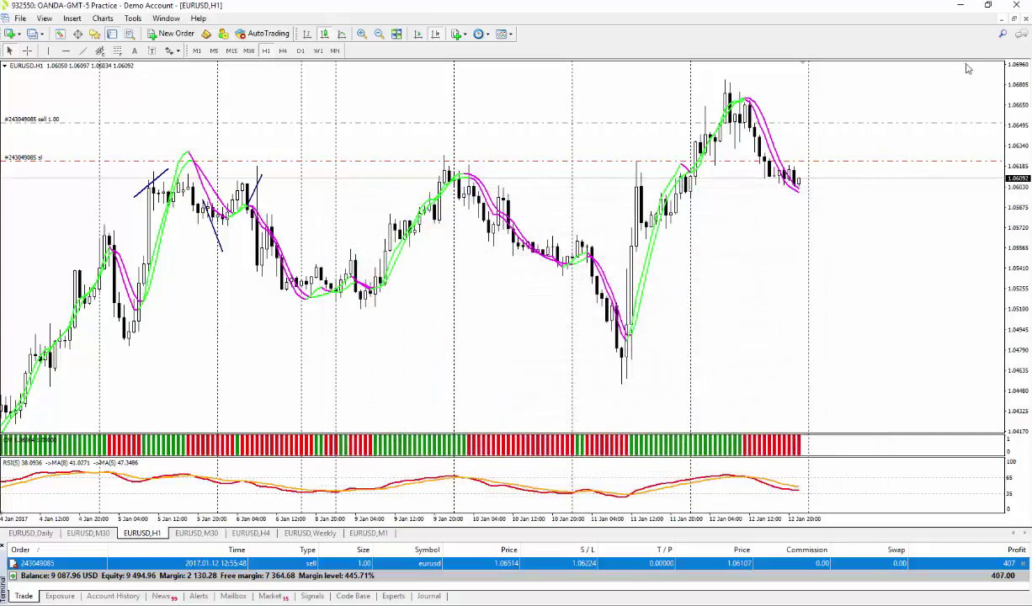
# - Switch to Timing Solution, load EURUSD30.csv with the default time zone and location, and run the calculation
pyautogui.click(960, 7)
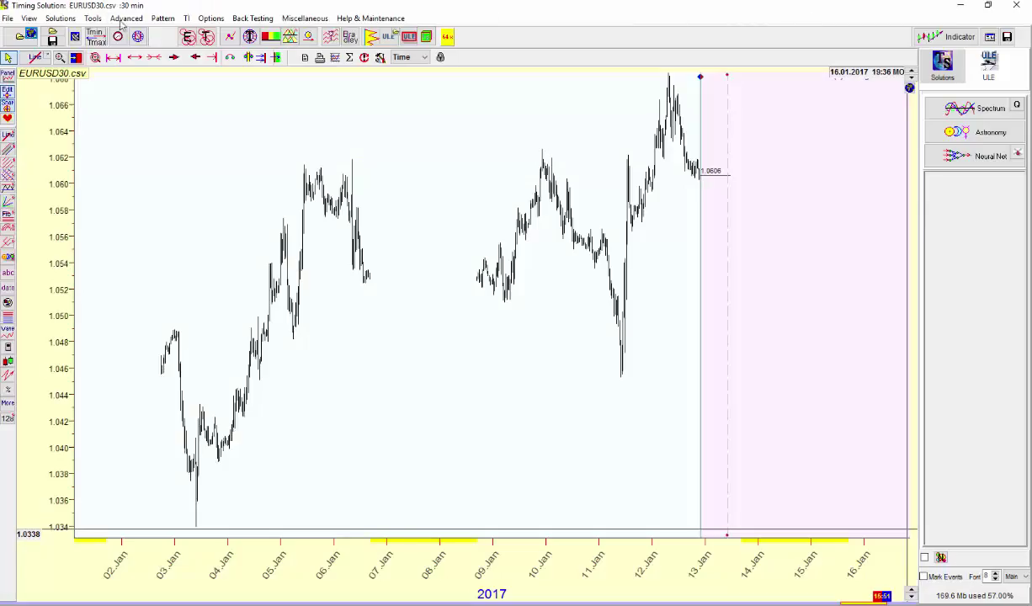
pyautogui.click(32, 38)
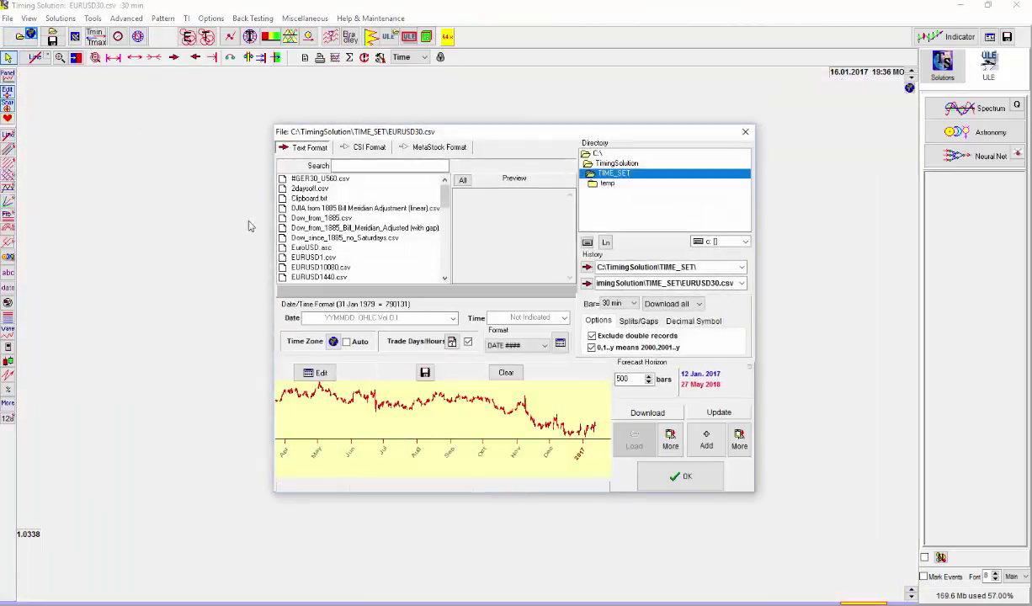
pyautogui.scroll(-4, 425, 207)
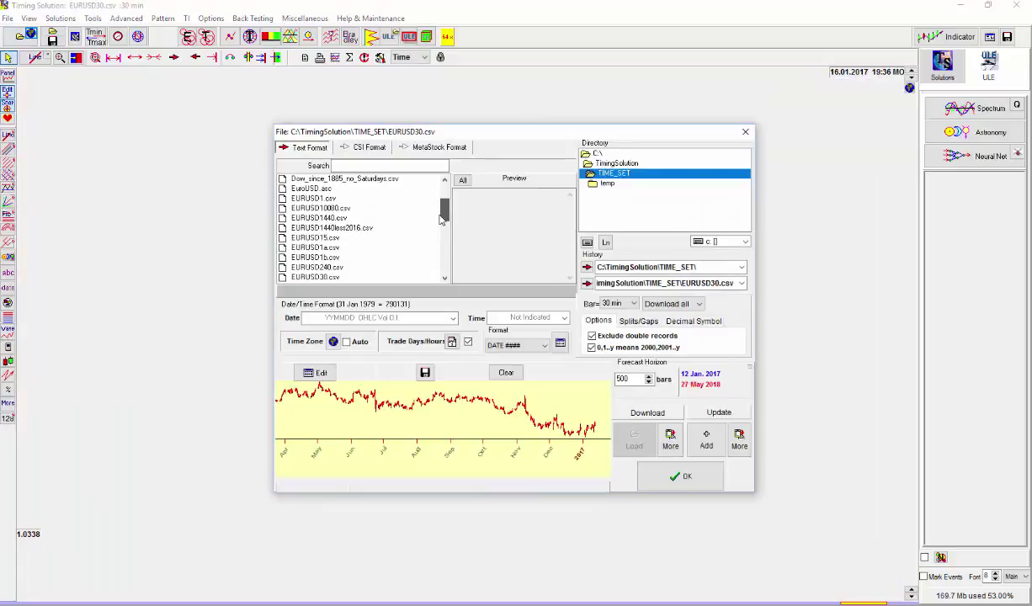
pyautogui.click(329, 228)
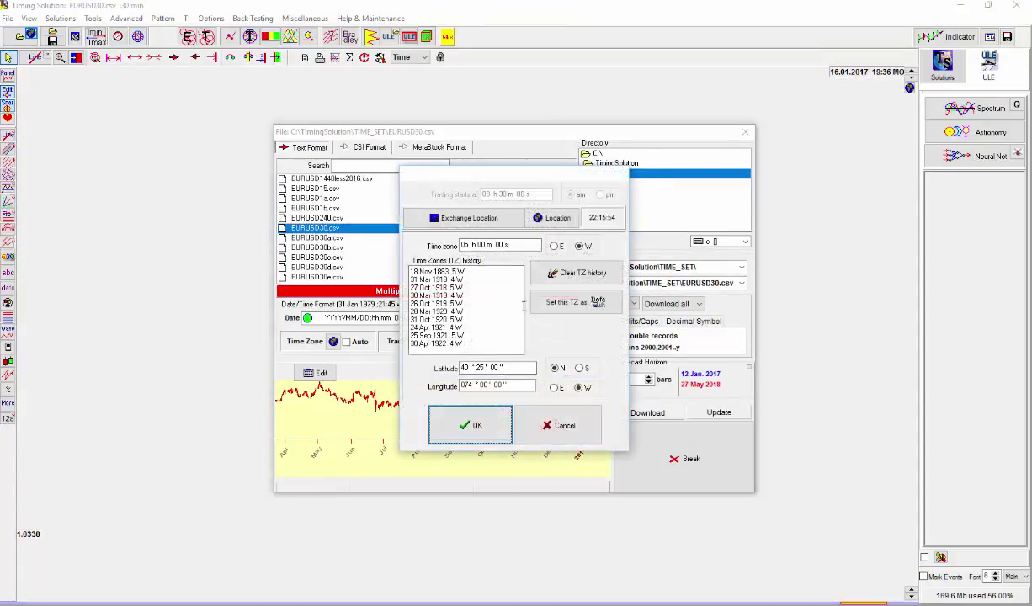
pyautogui.click(469, 425)
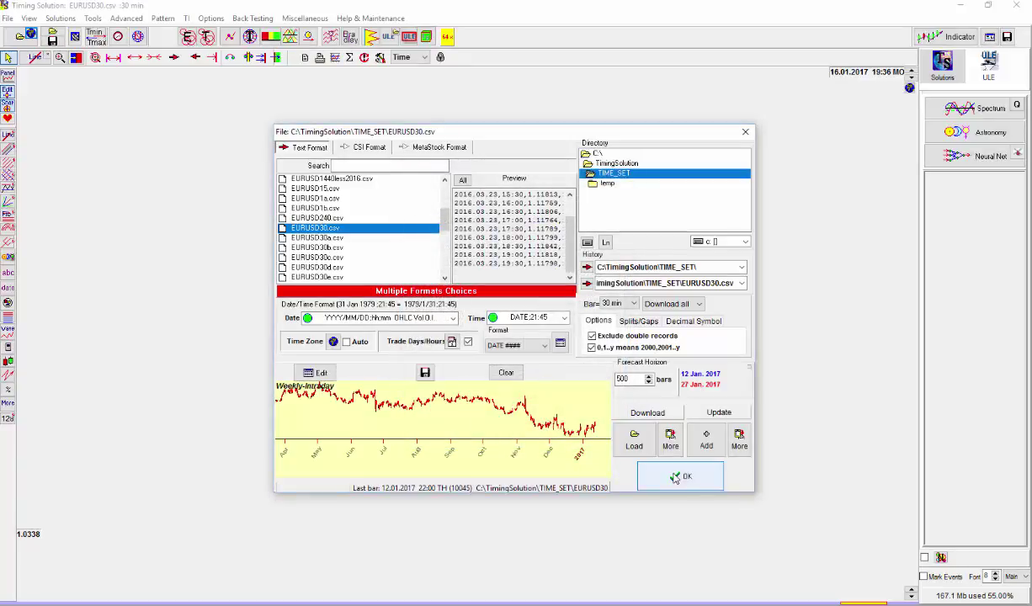
pyautogui.click(673, 477)
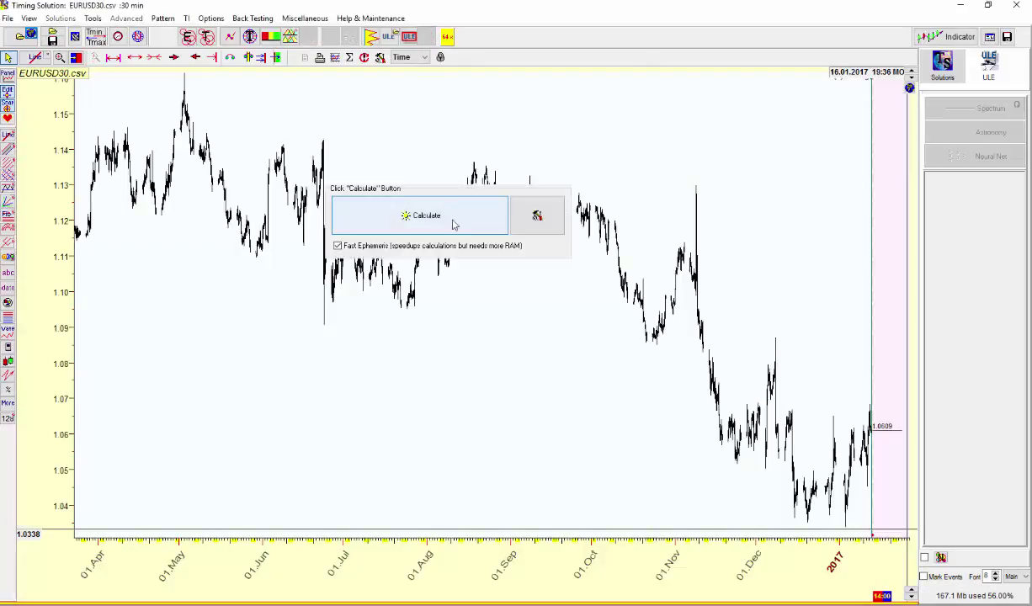
pyautogui.click(480, 223)
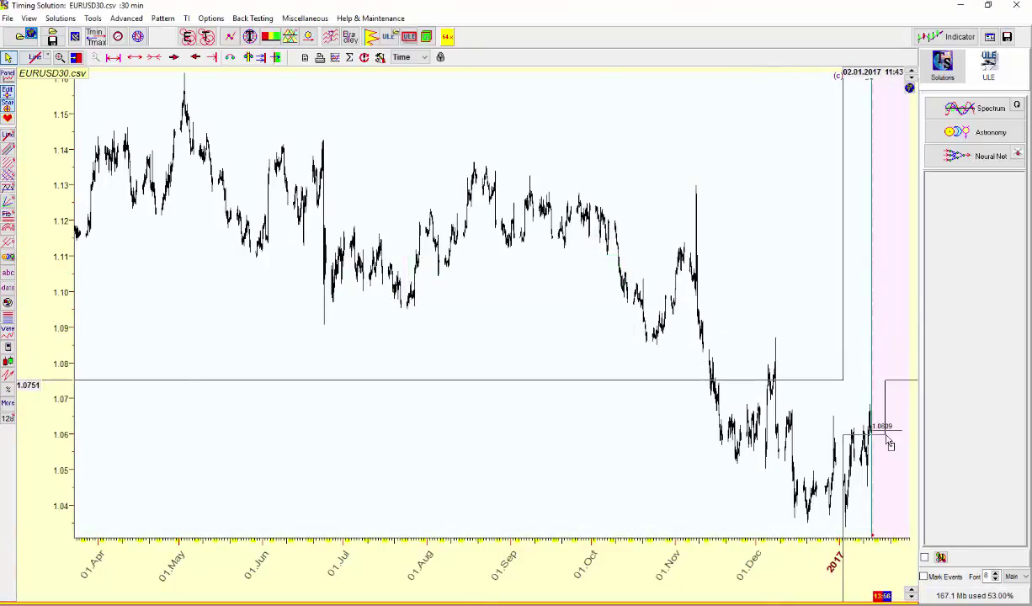
# - Create an Astronomy composite of Uranus's own position, measured in right ascension
pyautogui.scroll(5, 878, 430)
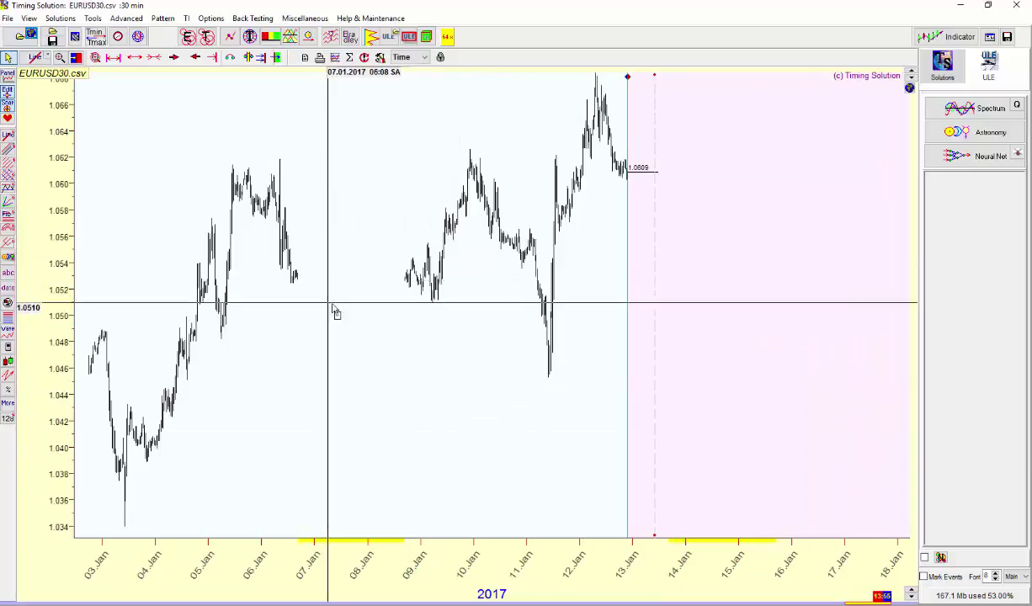
pyautogui.moveTo(336, 309); pyautogui.dragTo(382, 313)
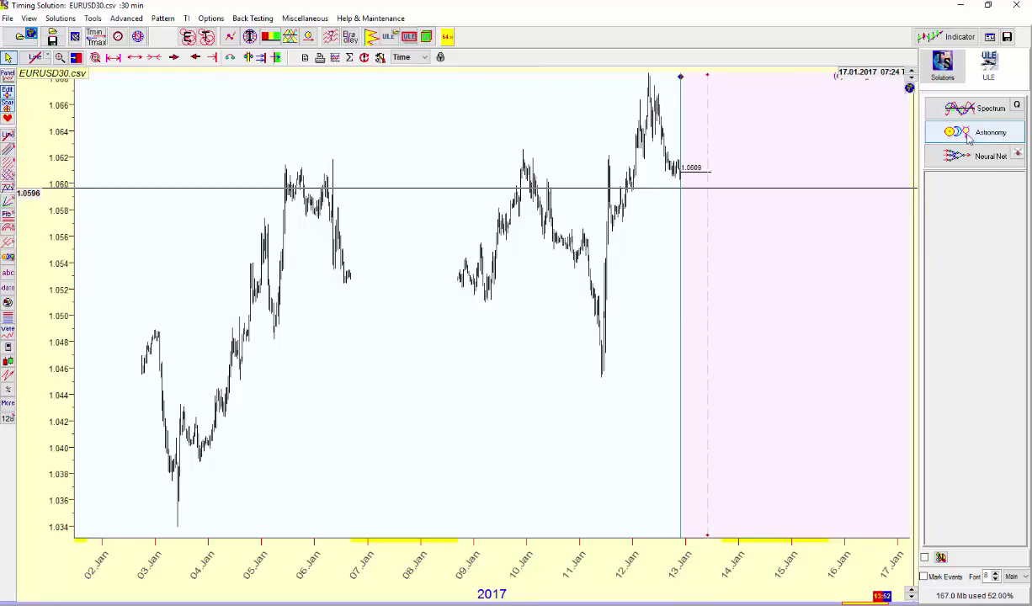
pyautogui.click(968, 137)
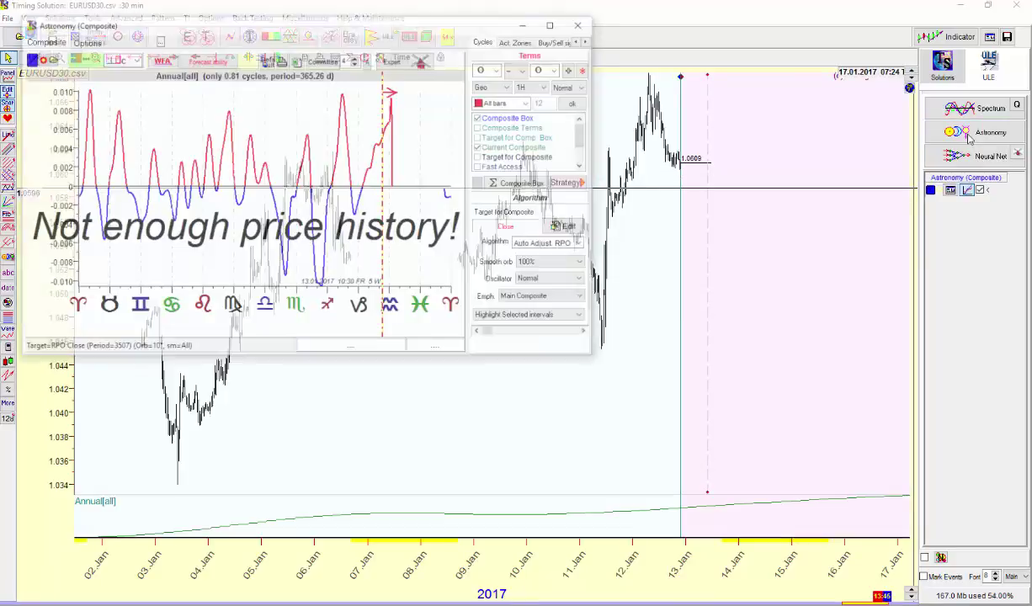
pyautogui.click(499, 69)
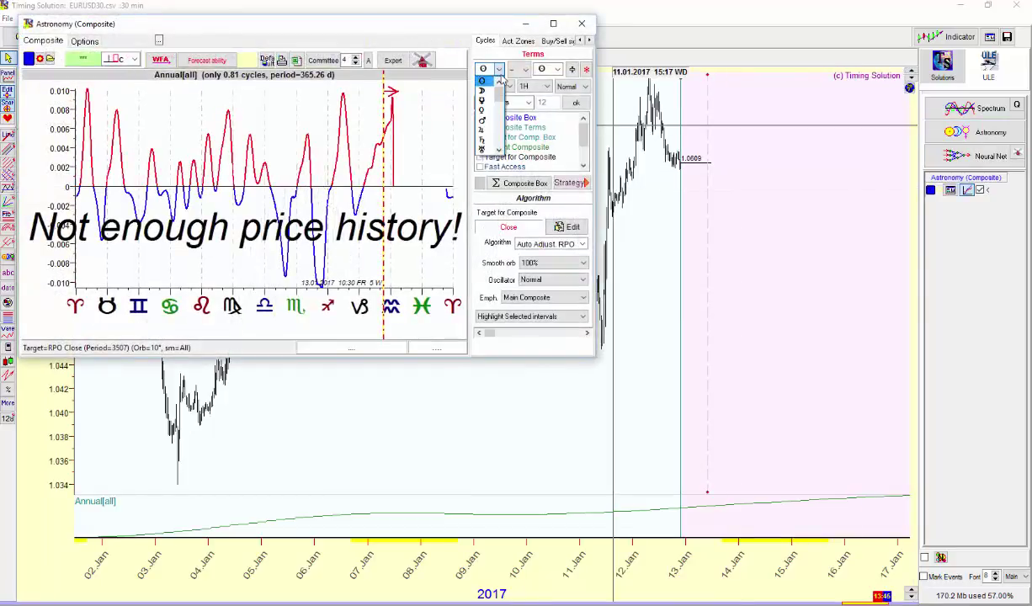
pyautogui.click(469, 145)
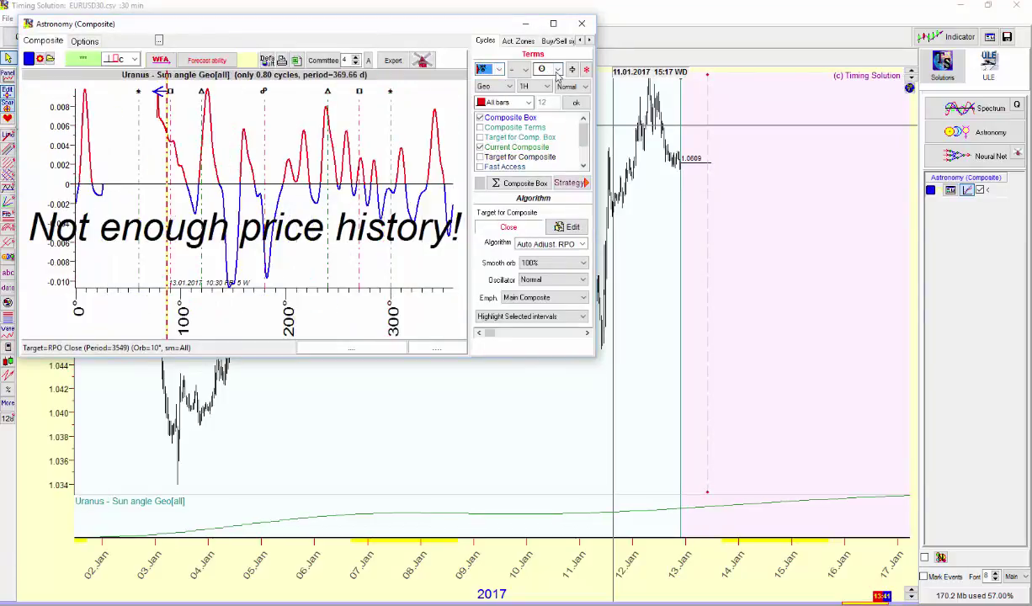
pyautogui.click(556, 74)
pyautogui.click(547, 152)
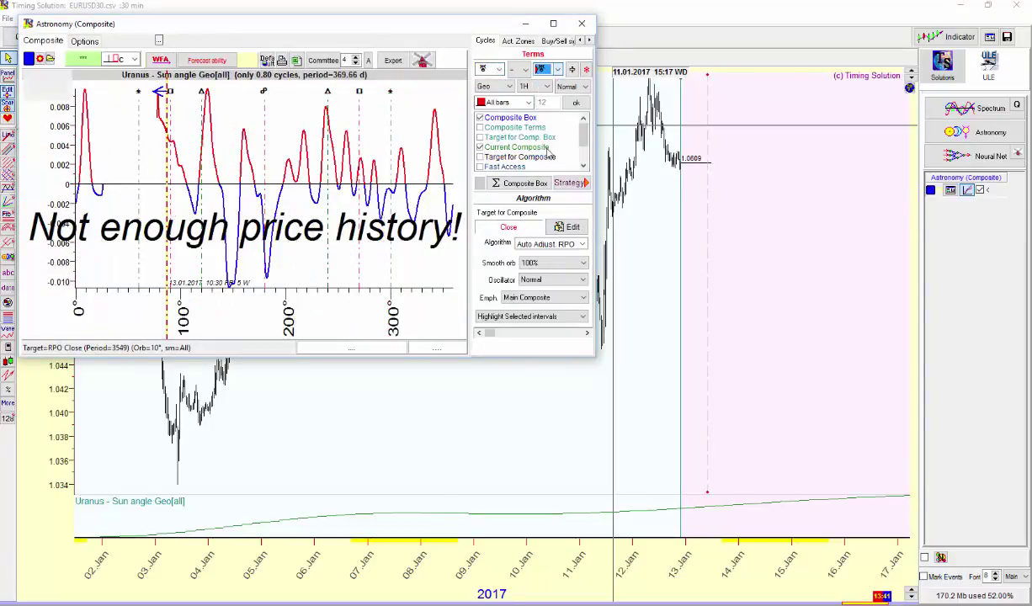
pyautogui.click(508, 85)
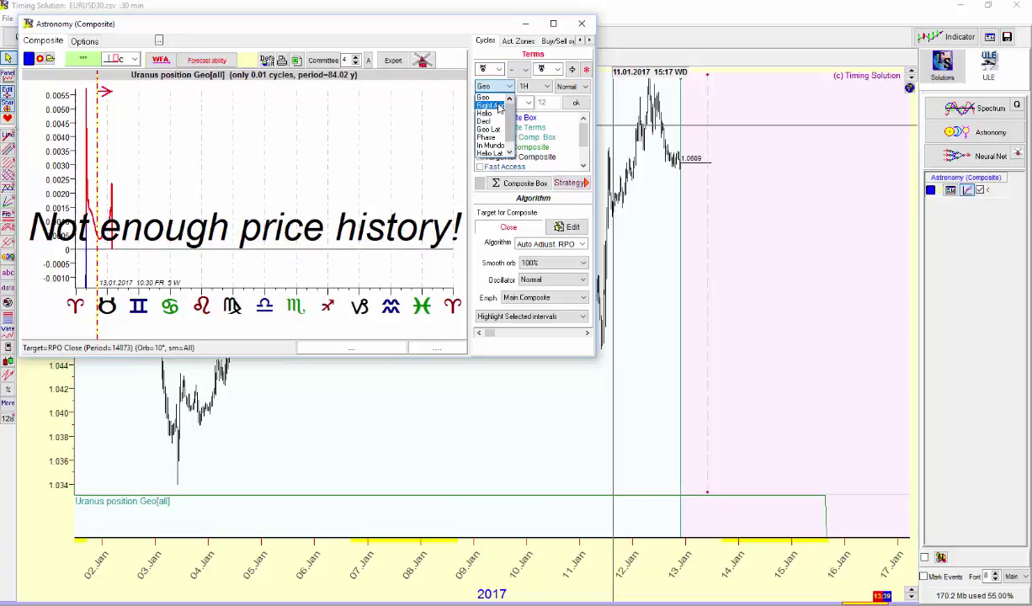
pyautogui.click(497, 105)
# - Set the Uranus composite's harmonic to 100H and its smoothing orb to 10%
pyautogui.click(526, 86)
pyautogui.scroll(-3, 546, 115)
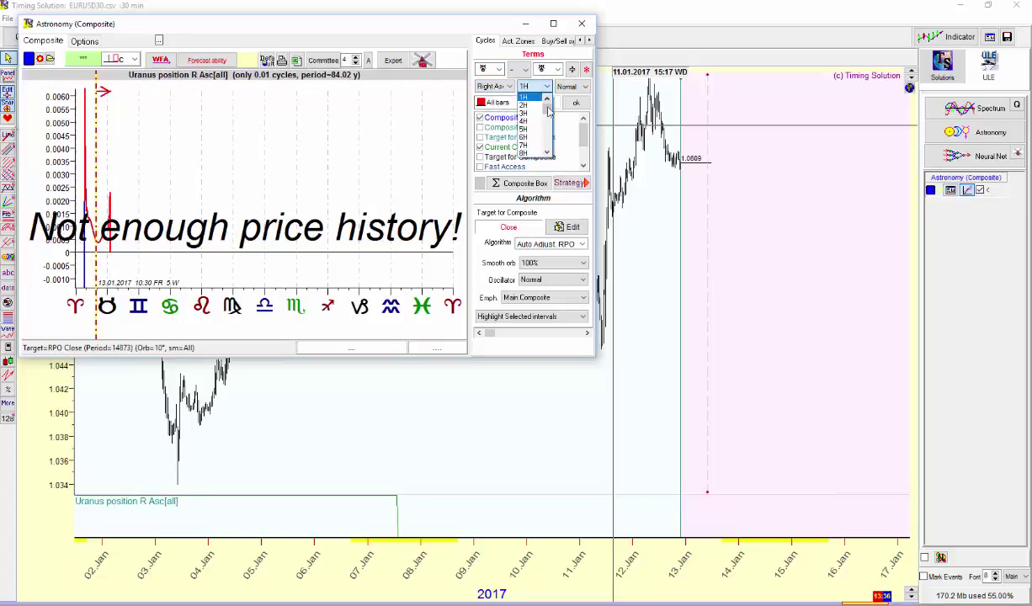
pyautogui.moveTo(546, 115); pyautogui.dragTo(545, 149)
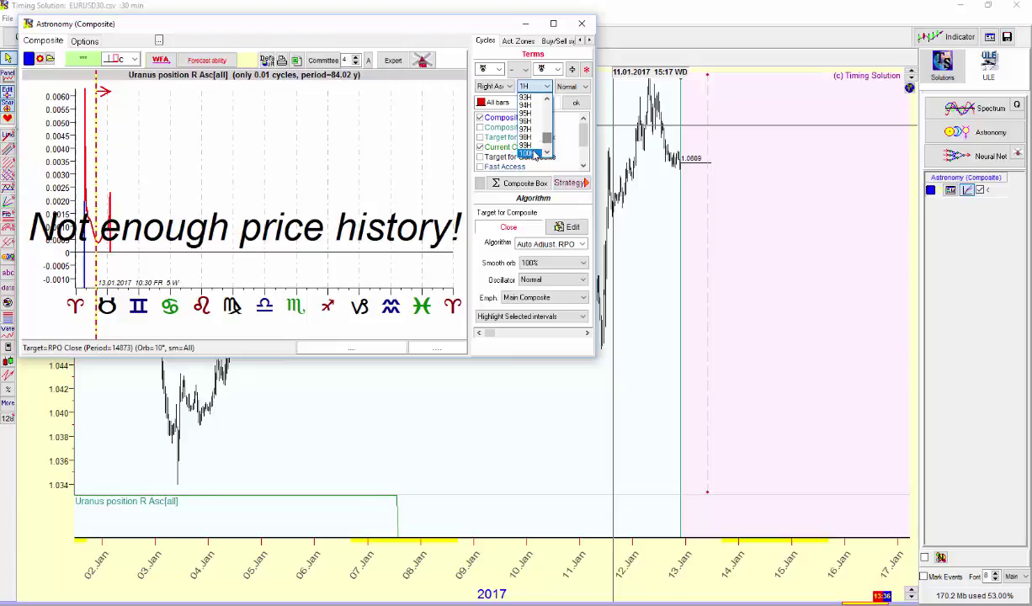
pyautogui.click(532, 152)
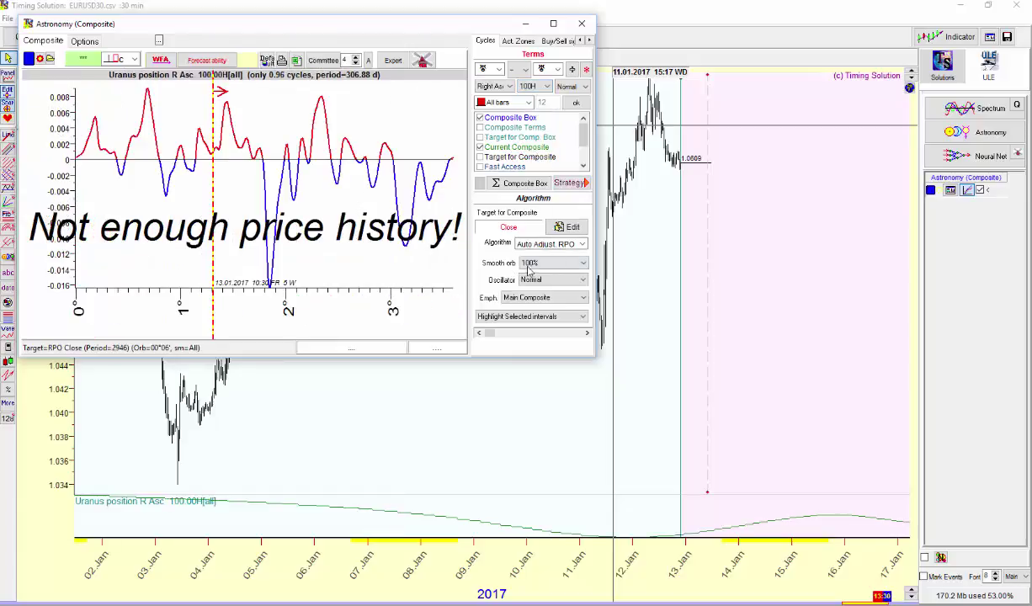
pyautogui.click(528, 264)
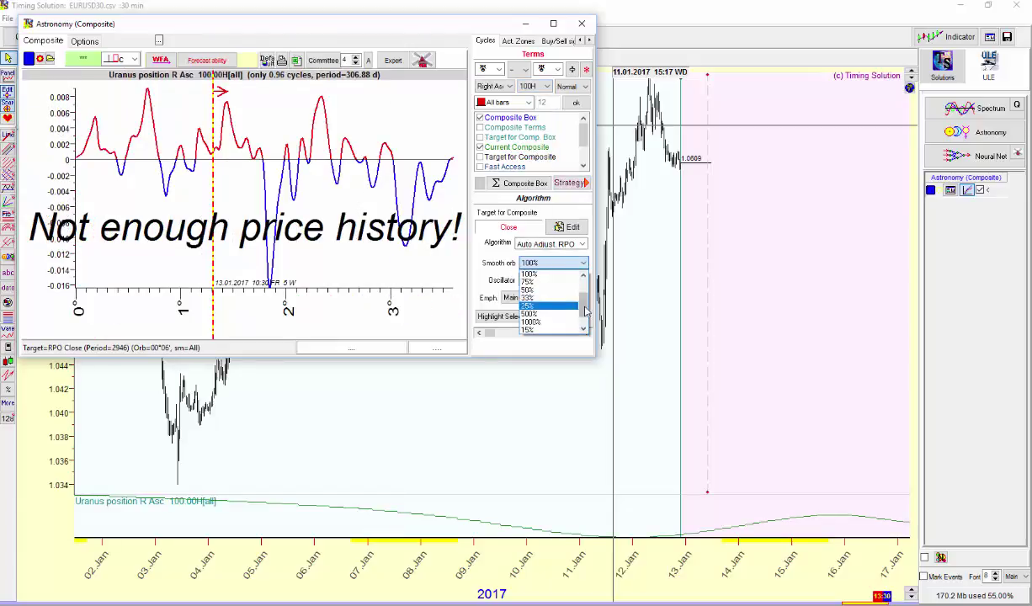
pyautogui.scroll(-2, 586, 315)
pyautogui.click(554, 323)
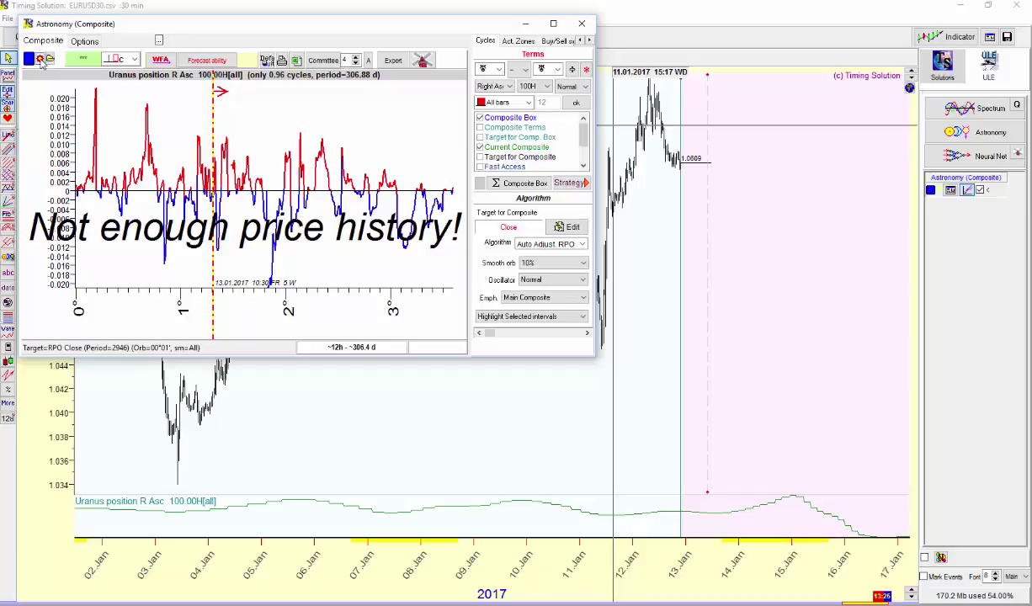
# - Style the Uranus composite line green with thickness 2 and overlay it on the price chart
pyautogui.click(40, 61)
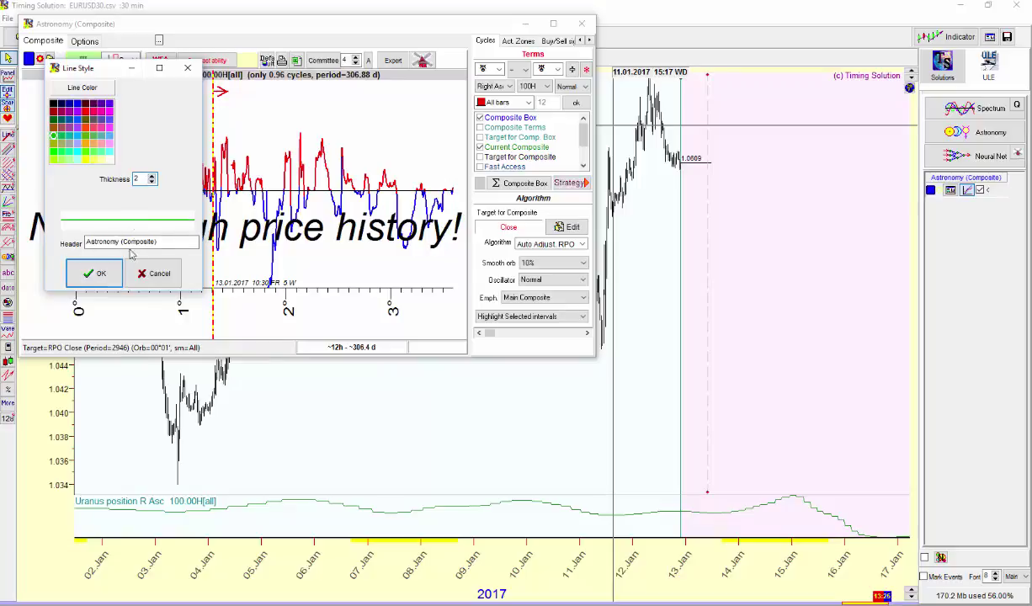
pyautogui.click(98, 272)
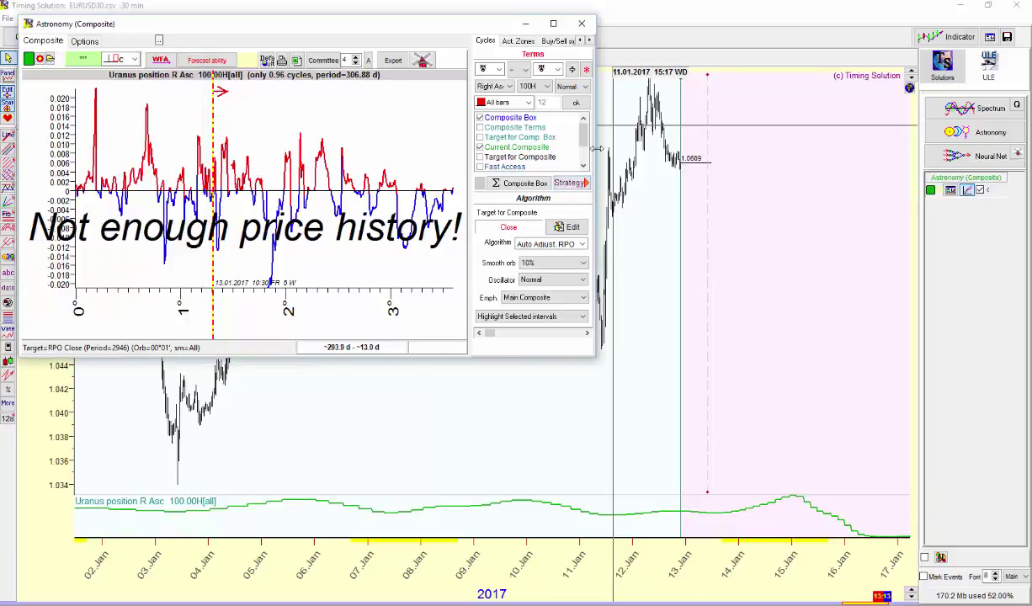
pyautogui.click(526, 25)
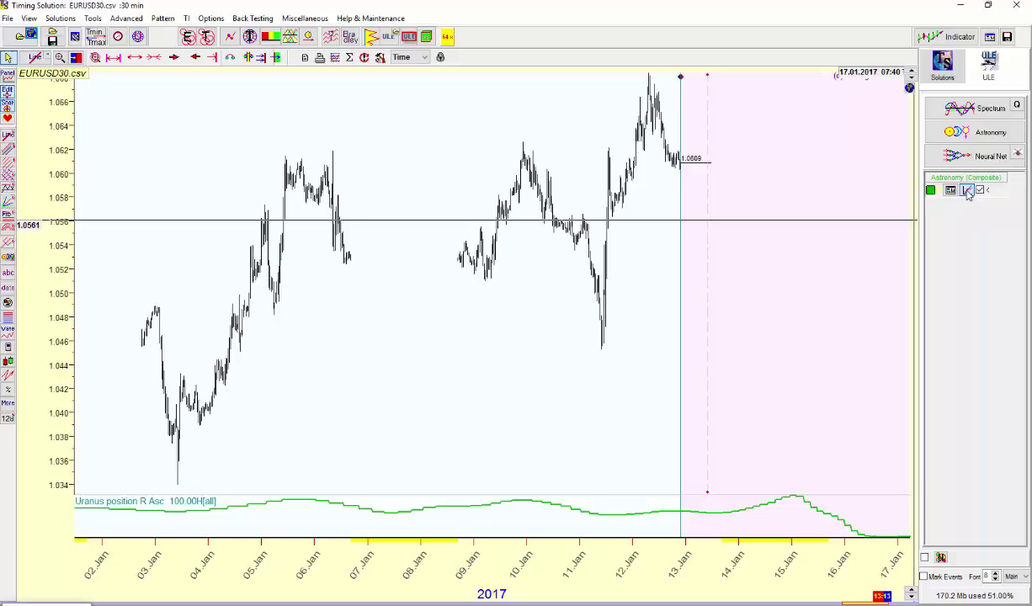
pyautogui.click(967, 190)
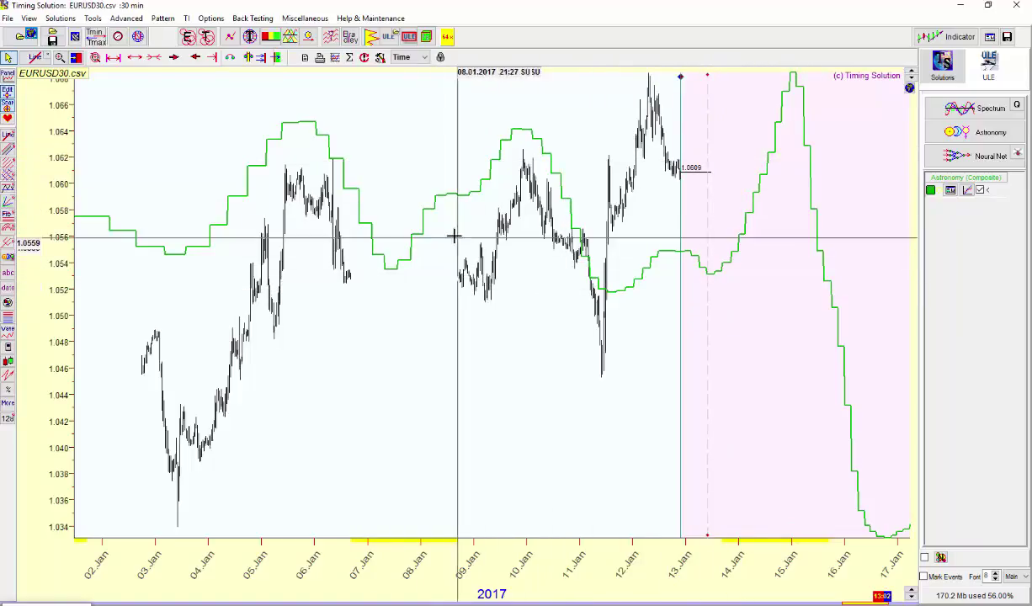
# - Create a second Astronomy composite of Venus's own position in heliocentric coordinates
pyautogui.moveTo(434, 245); pyautogui.dragTo(737, 467)
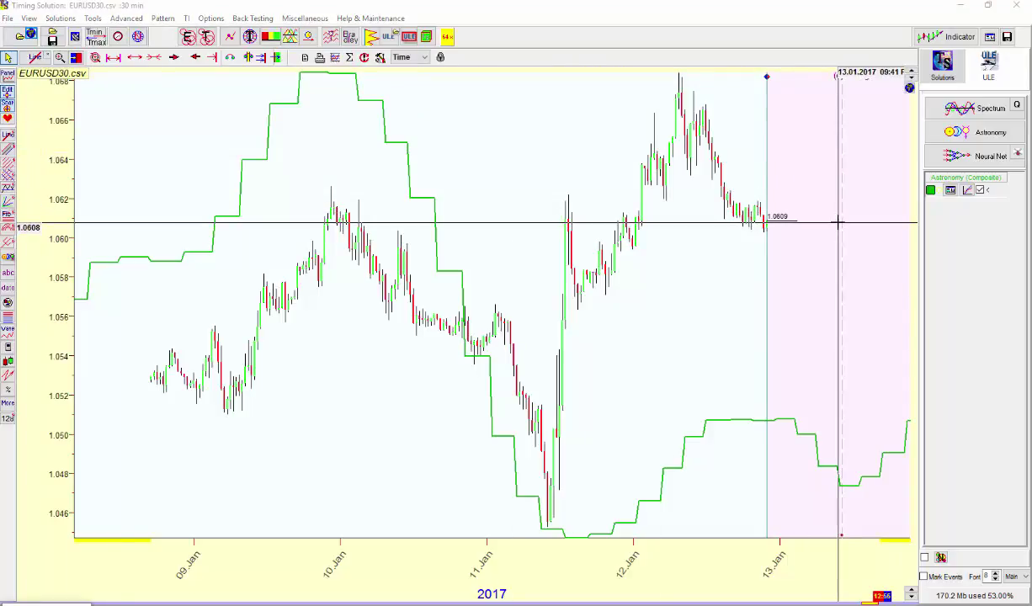
pyautogui.click(980, 133)
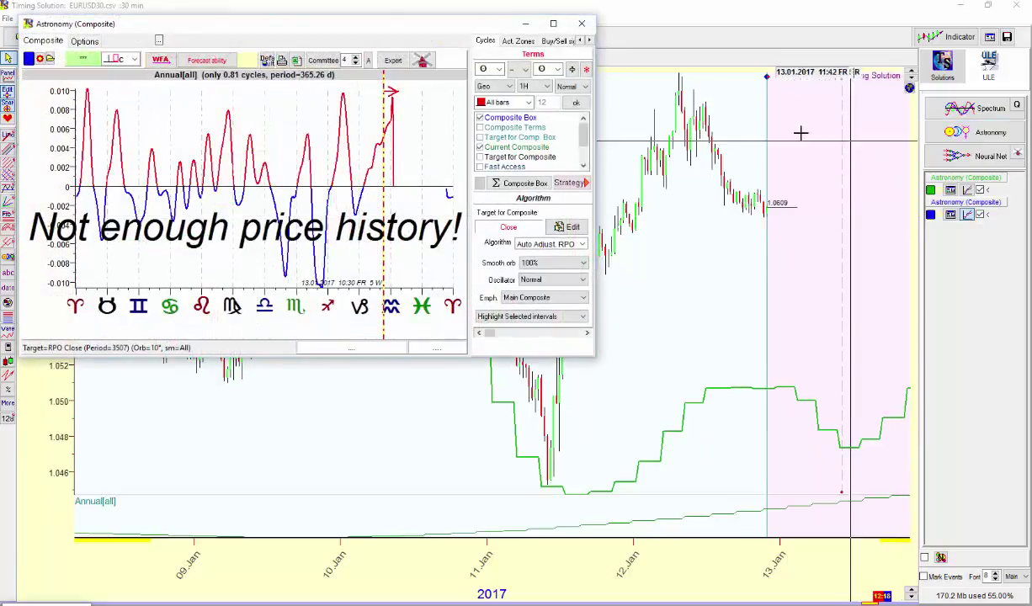
pyautogui.click(490, 69)
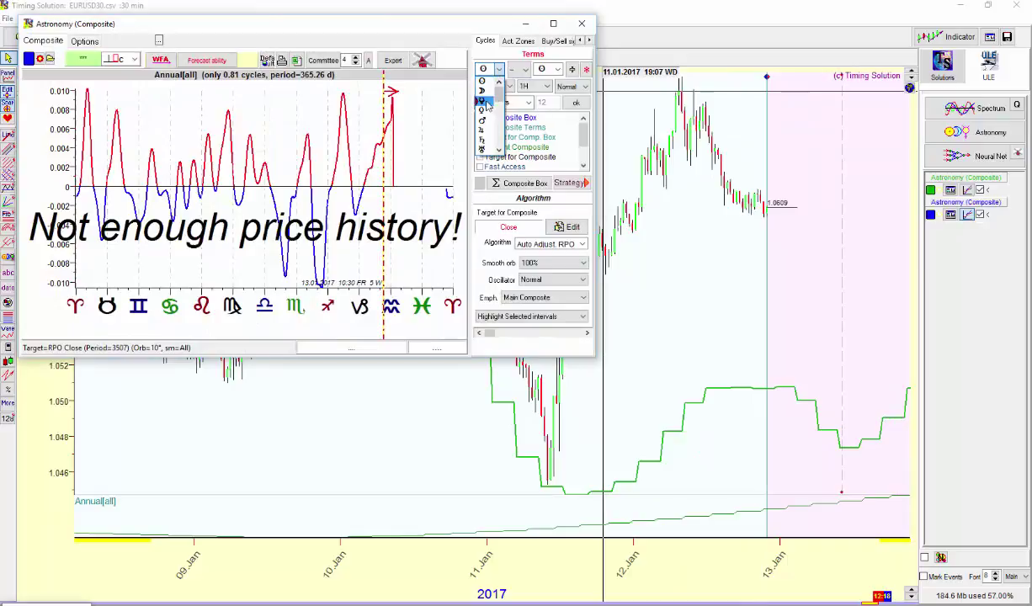
pyautogui.click(485, 102)
pyautogui.click(546, 71)
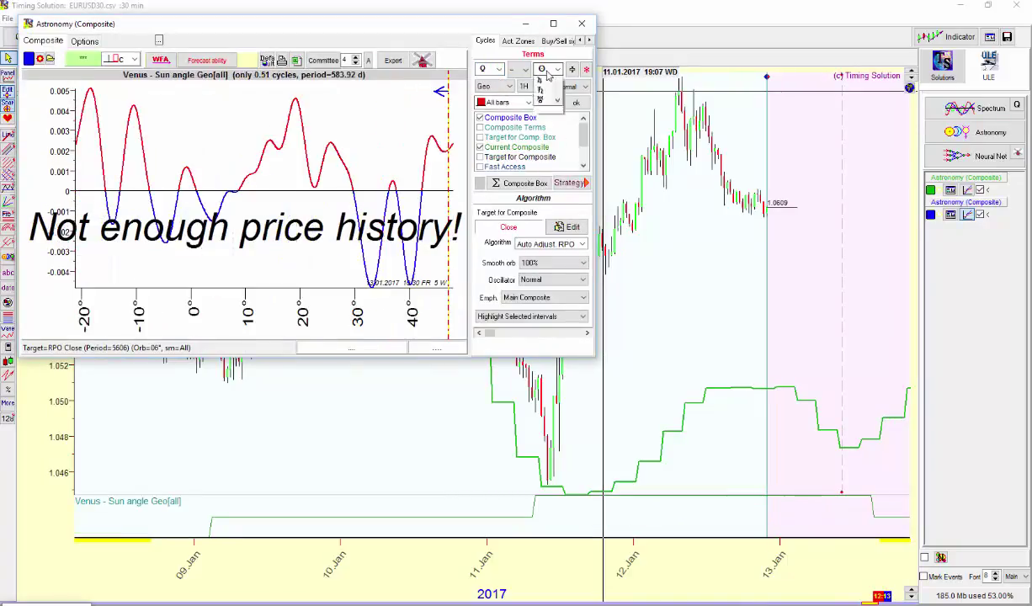
pyautogui.click(545, 78)
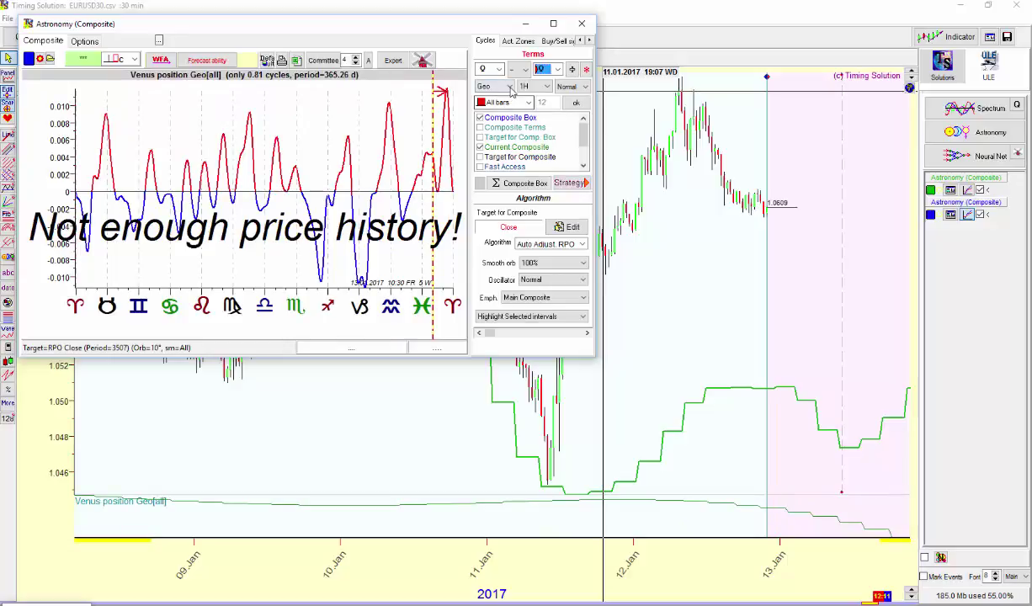
pyautogui.click(508, 87)
pyautogui.click(486, 112)
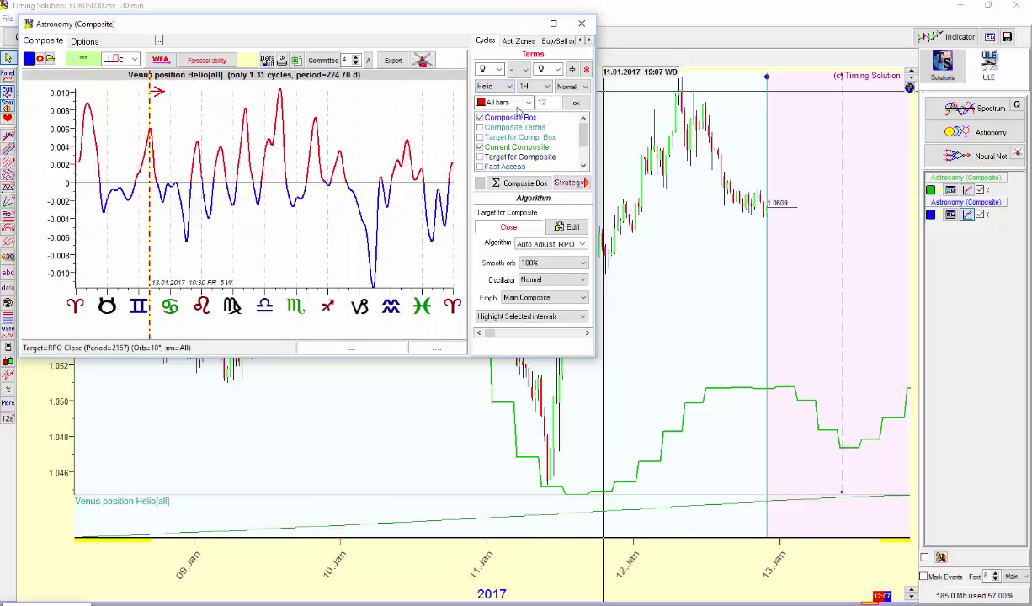
# - Set the Venus composite's harmonic to 3H and its smoothing orb to 25%
pyautogui.click(533, 86)
pyautogui.click(532, 118)
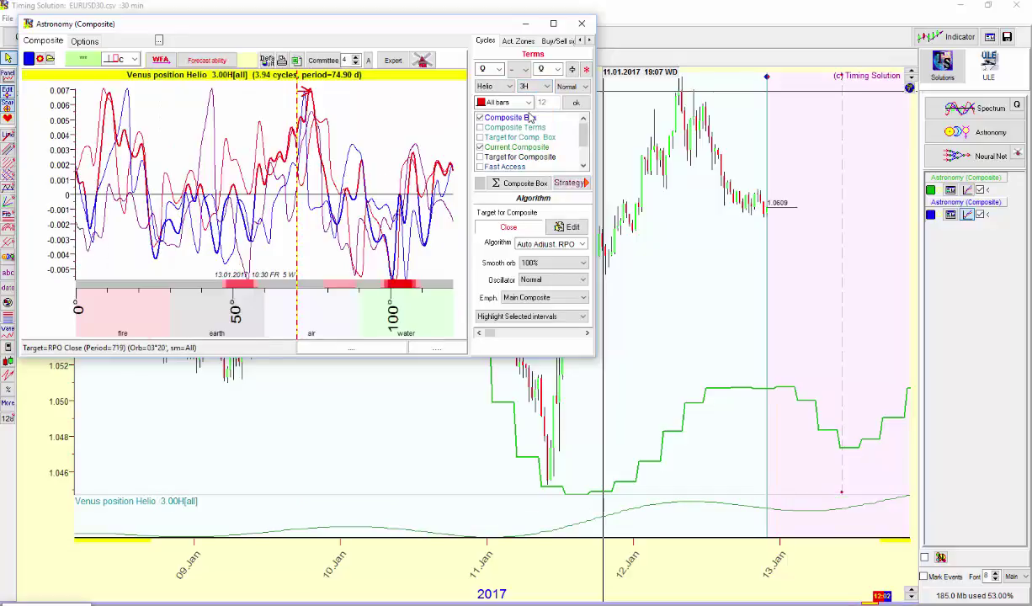
pyautogui.click(545, 262)
pyautogui.click(554, 308)
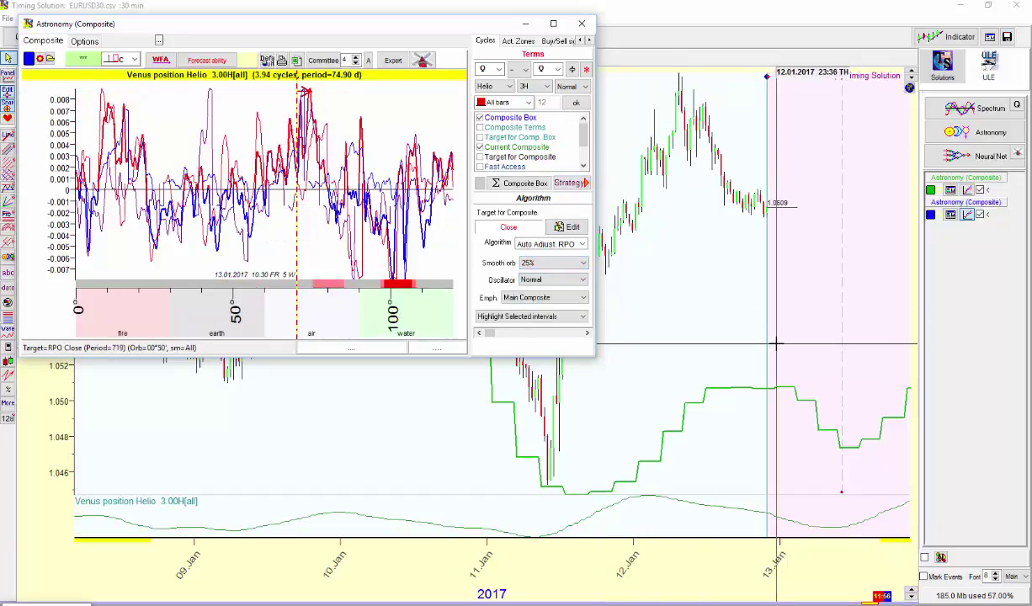
# - Style the Venus composite line blue with thickness 2 and overlay it on the price chart
pyautogui.click(39, 60)
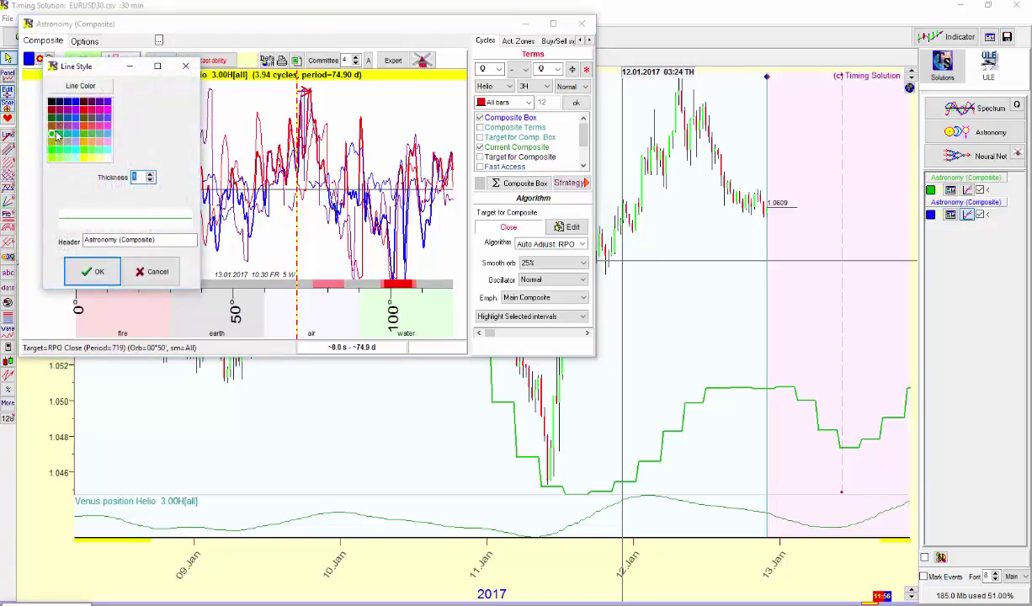
pyautogui.click(76, 102)
pyautogui.click(149, 174)
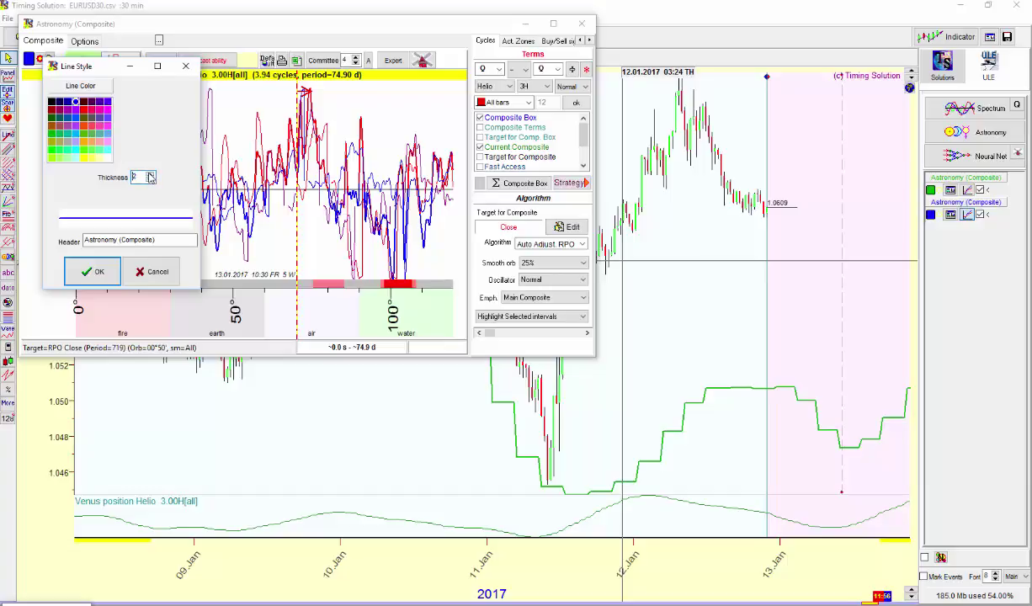
pyautogui.click(94, 271)
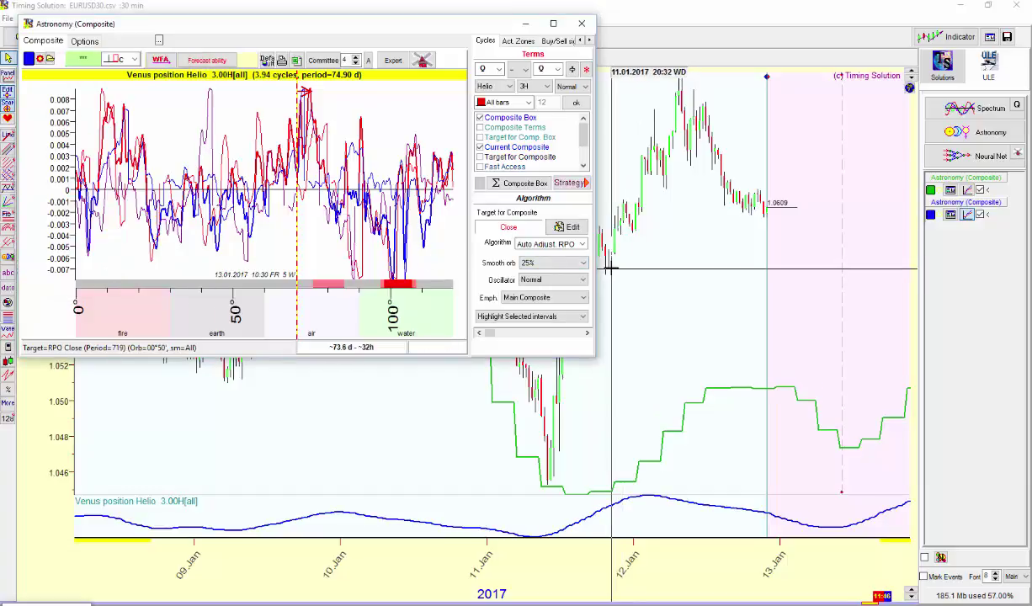
pyautogui.click(525, 23)
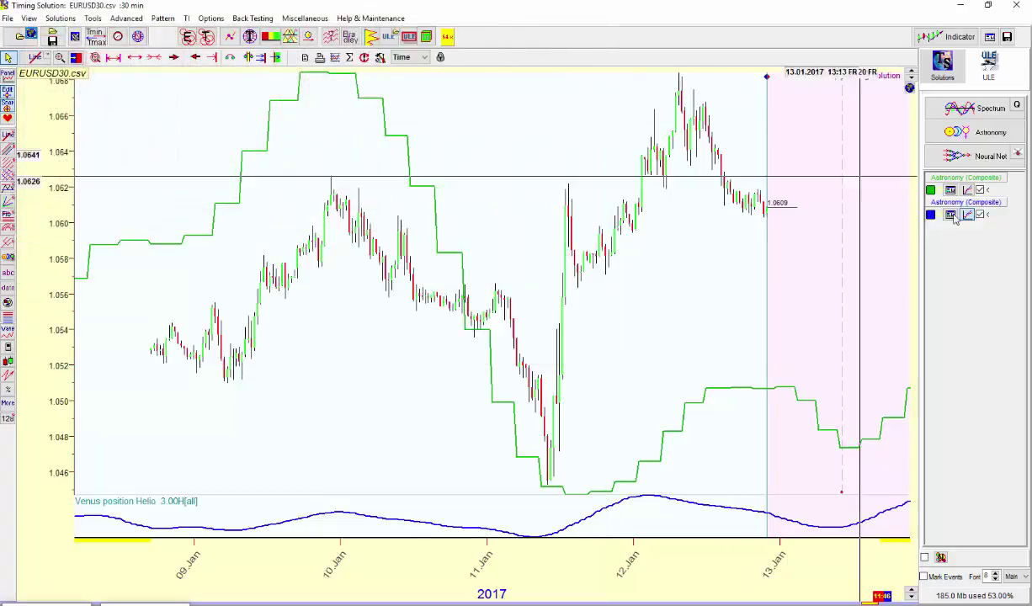
pyautogui.click(967, 214)
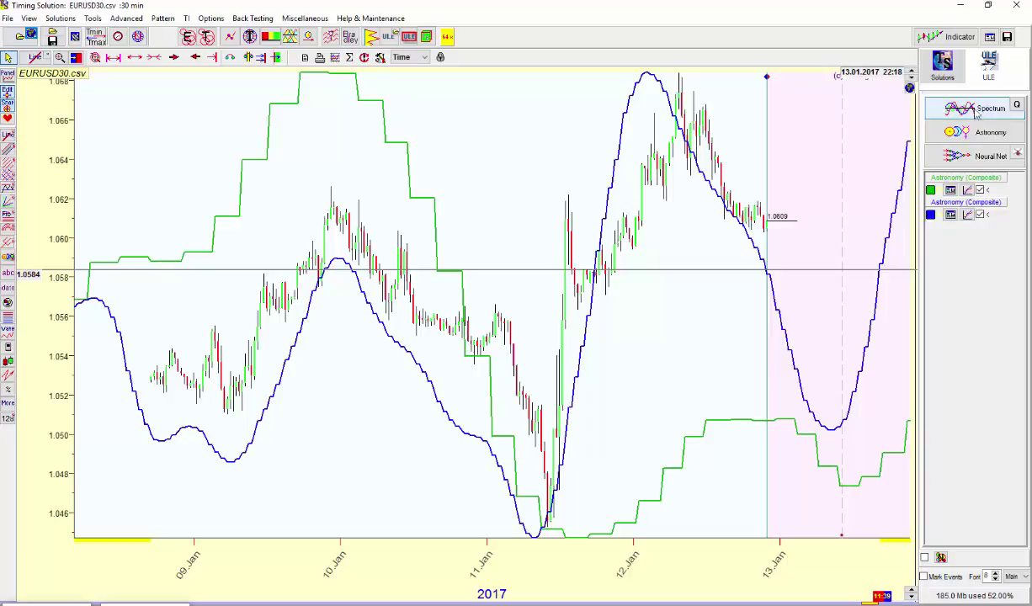
# - Run the Spectrum Analyzer, extract the peak cycles near 101, 186 and 141 bars, and add them to the Cycle Box
pyautogui.click(972, 111)
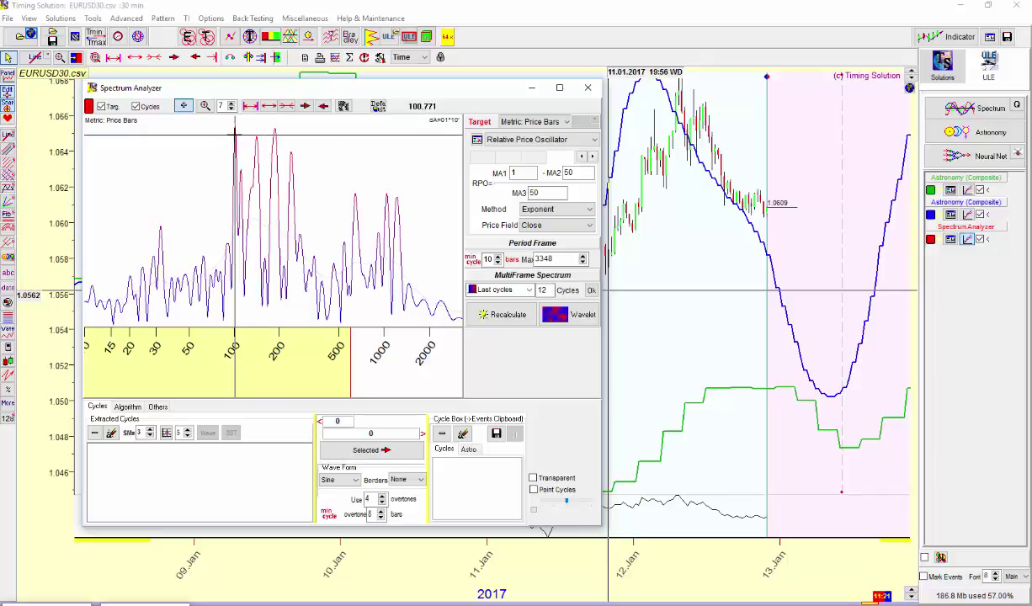
pyautogui.click(236, 128)
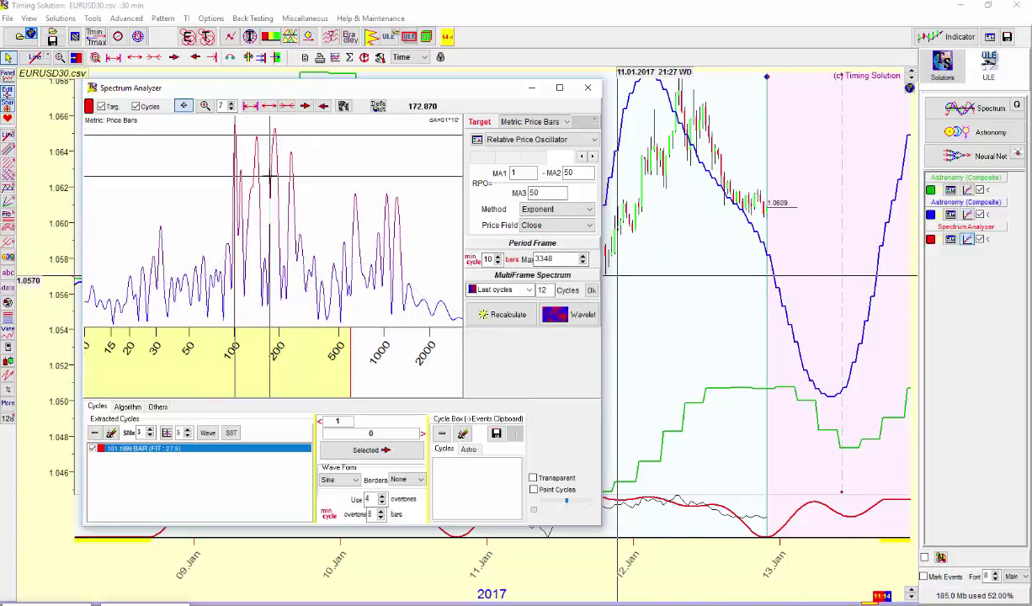
pyautogui.click(263, 169)
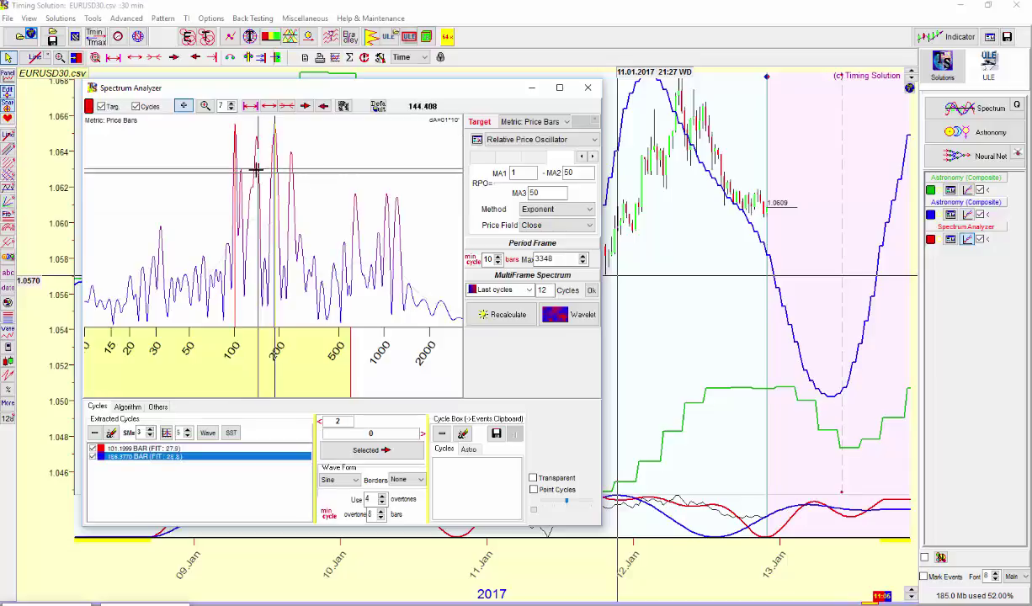
pyautogui.click(256, 172)
pyautogui.click(267, 172)
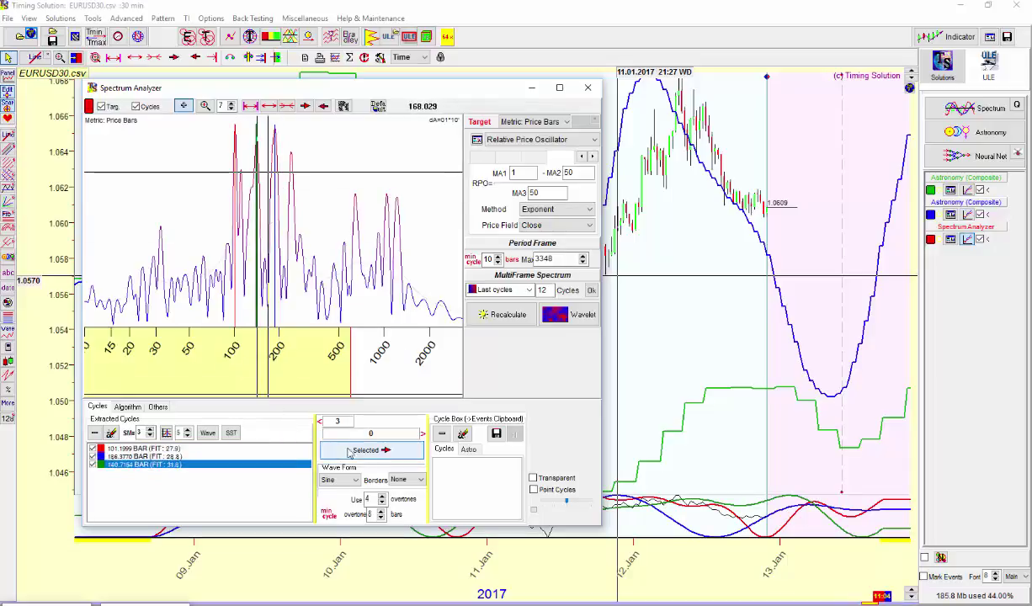
pyautogui.click(376, 452)
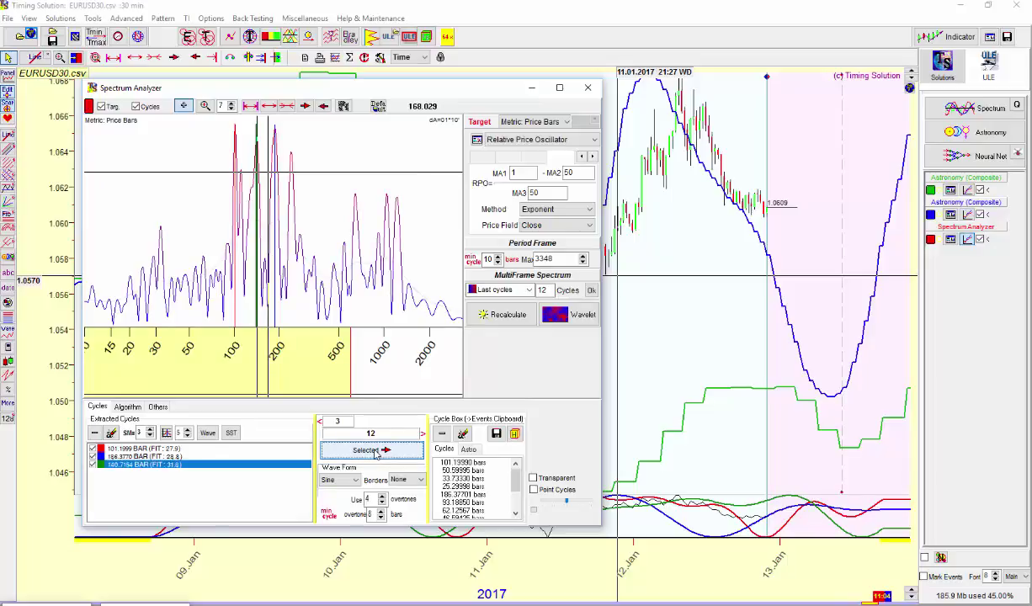
# - Build a Harmonic Box model from the collected cycles and optimize it as a committee with 4 intervals and a minimum of 500
pyautogui.click(515, 434)
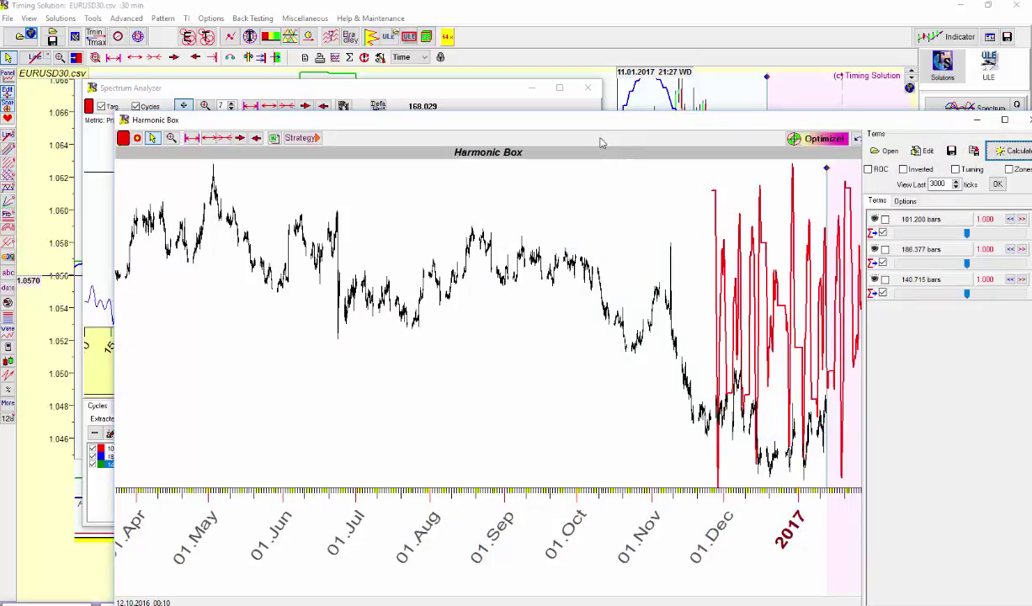
pyautogui.moveTo(585, 124); pyautogui.dragTo(515, 85)
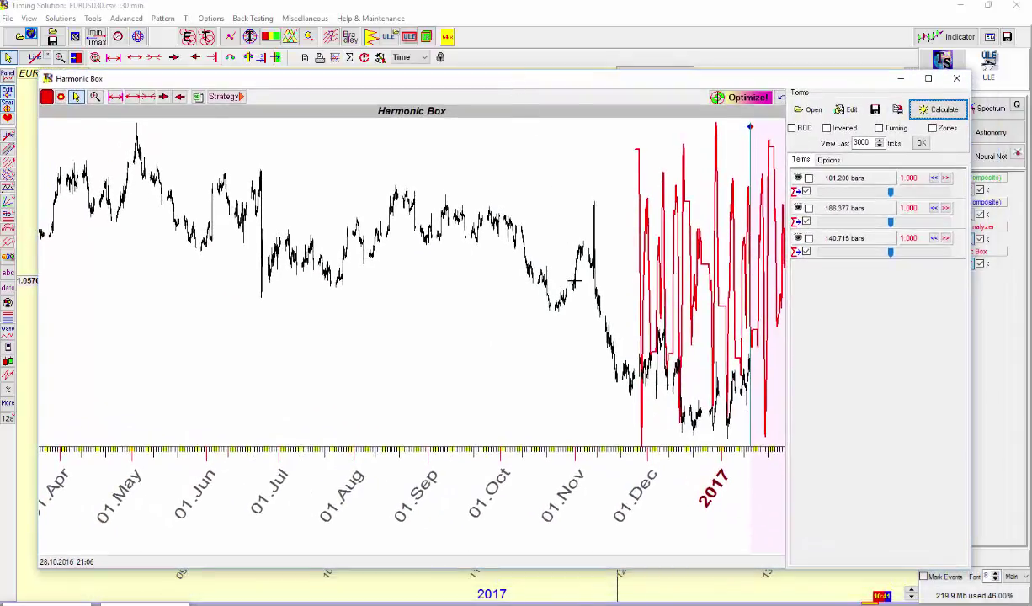
pyautogui.click(744, 99)
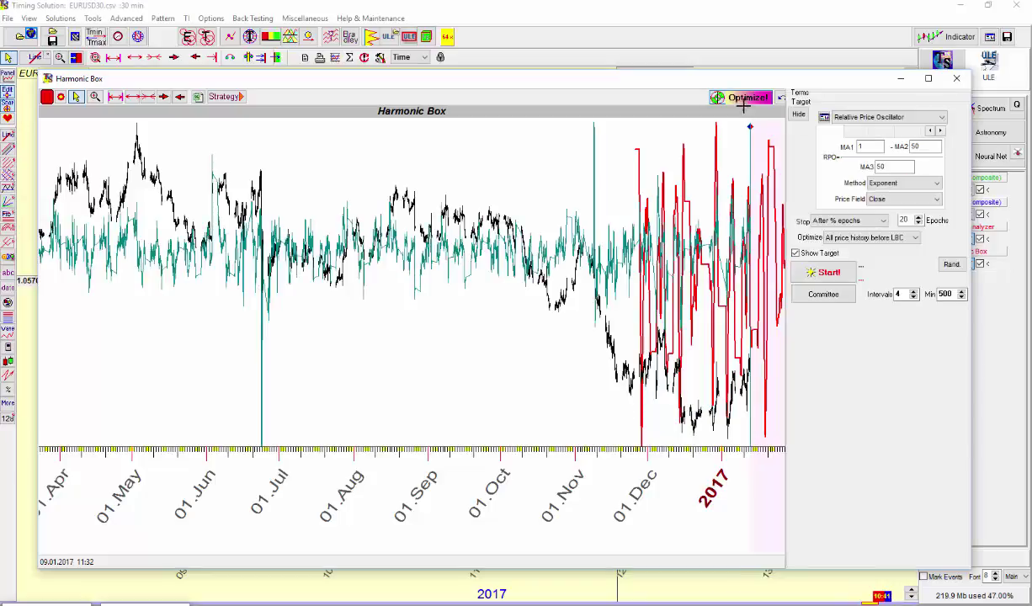
pyautogui.click(824, 295)
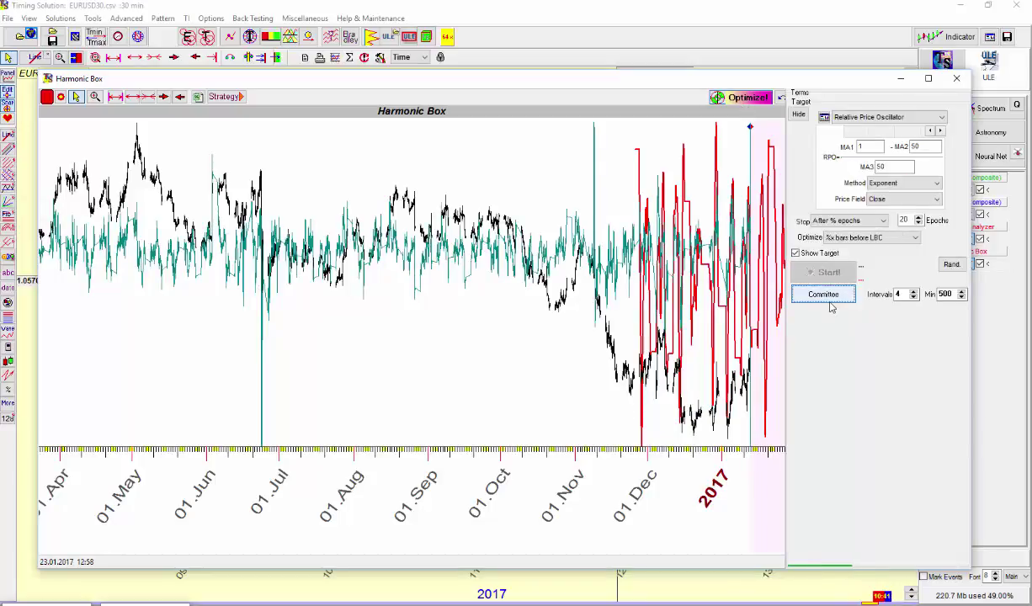
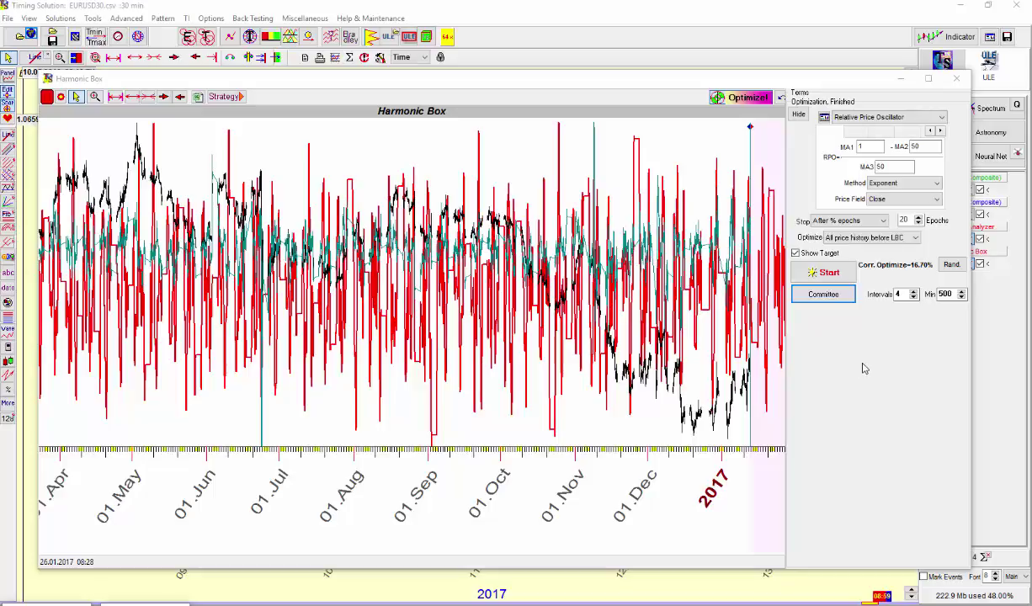
# - Minimize the Harmonic Box and Spectrum Analyzer windows and hide both models' lines on the price chart
pyautogui.click(900, 78)
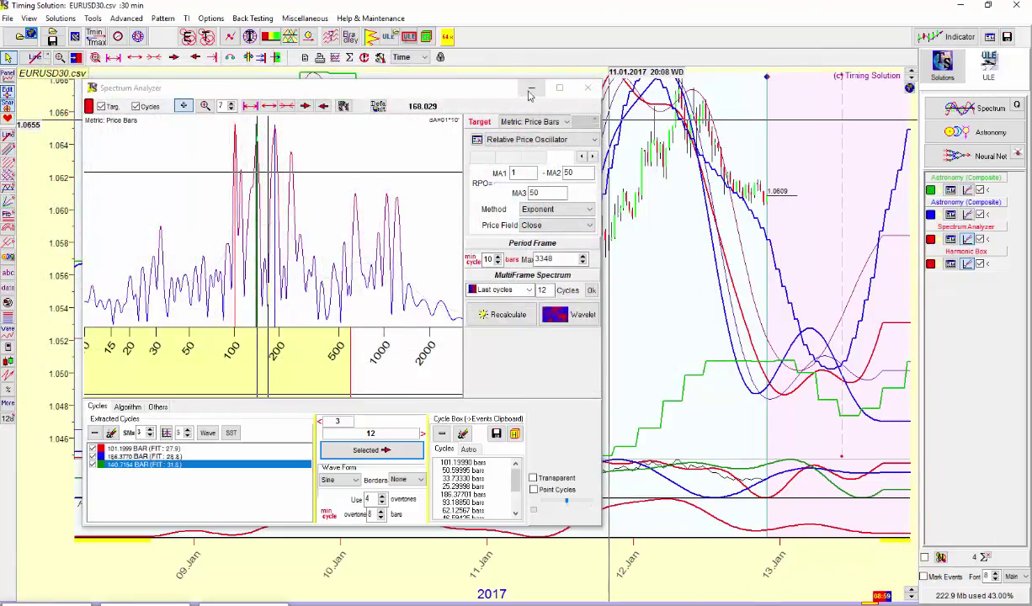
pyautogui.click(588, 88)
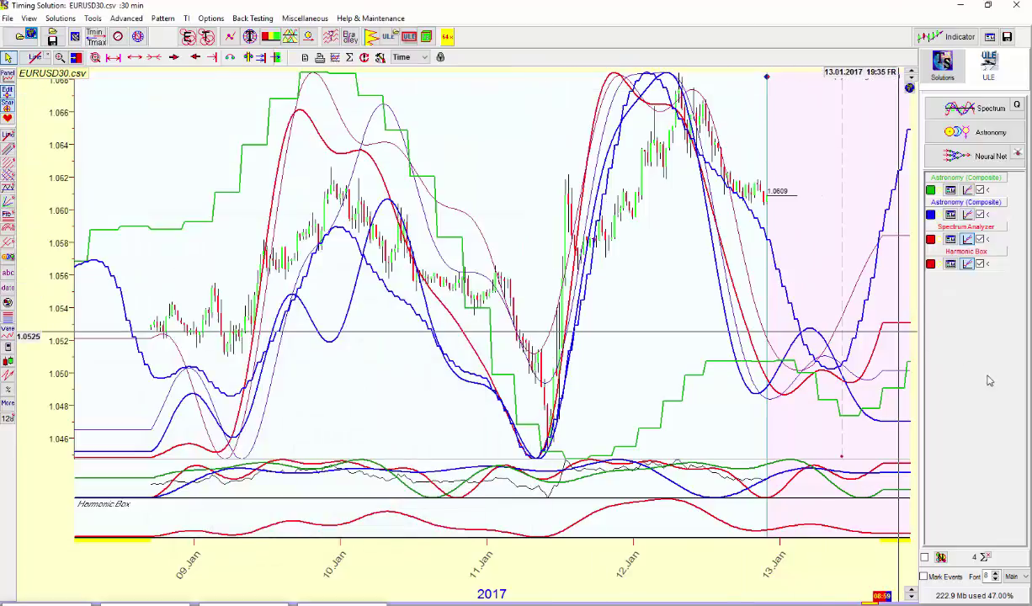
pyautogui.click(980, 240)
pyautogui.click(981, 264)
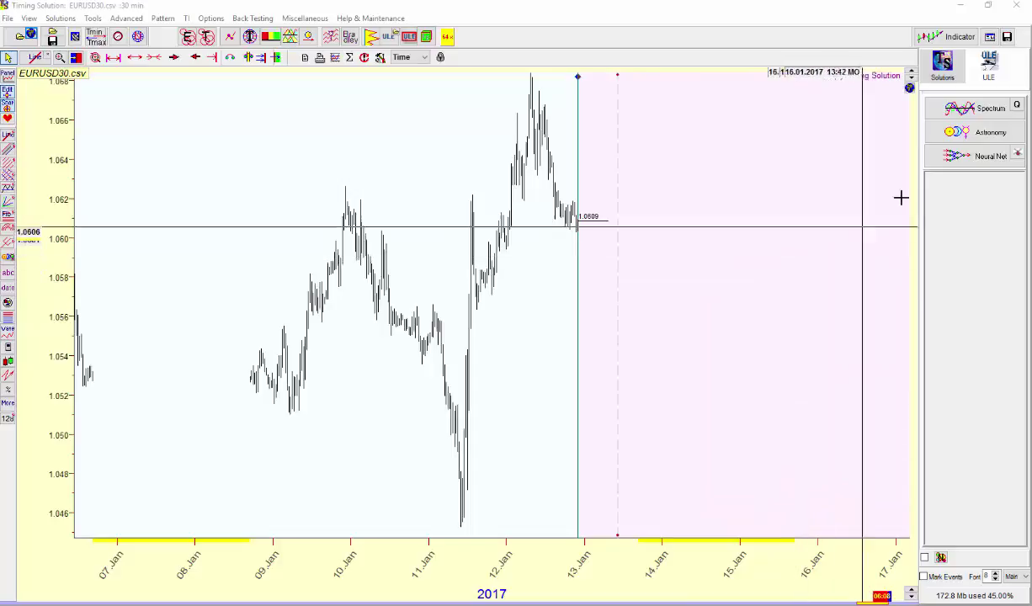
# - Create a new Astronomy composite of Uranus's own position, measured in right ascension, on the cleared chart
pyautogui.click(982, 135)
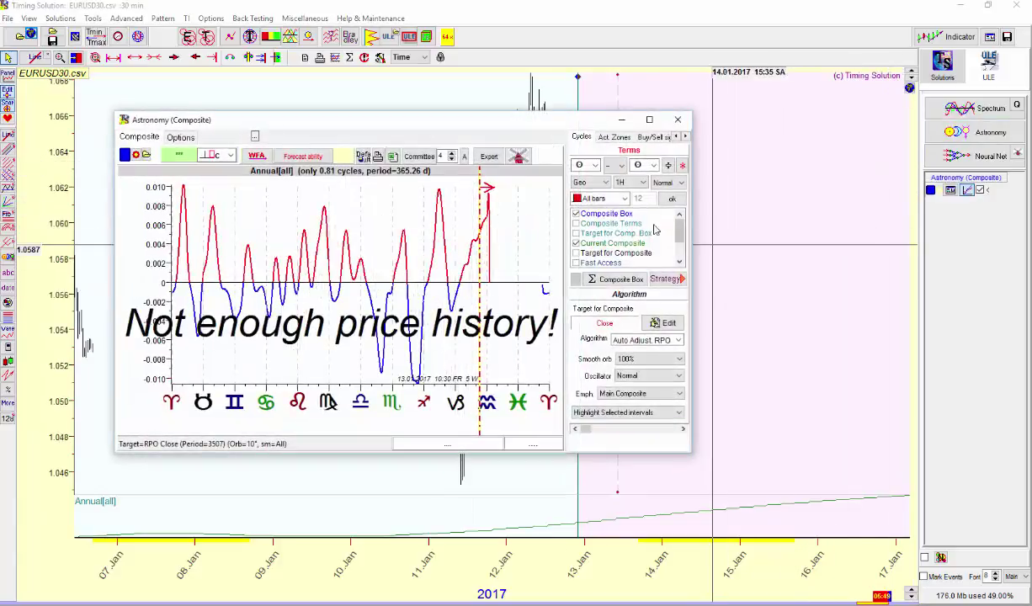
pyautogui.click(593, 165)
pyautogui.click(562, 237)
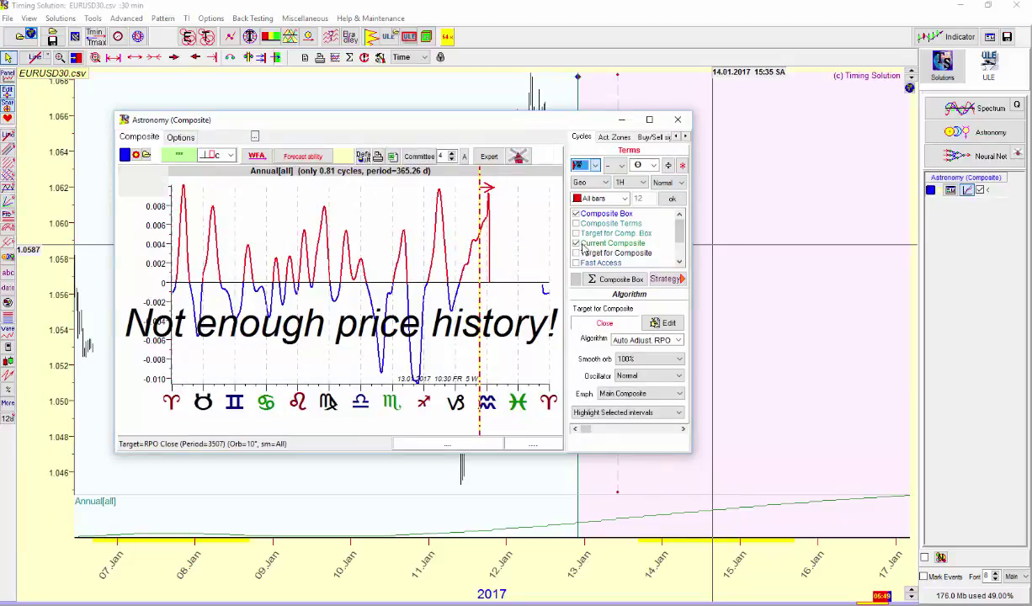
pyautogui.click(653, 165)
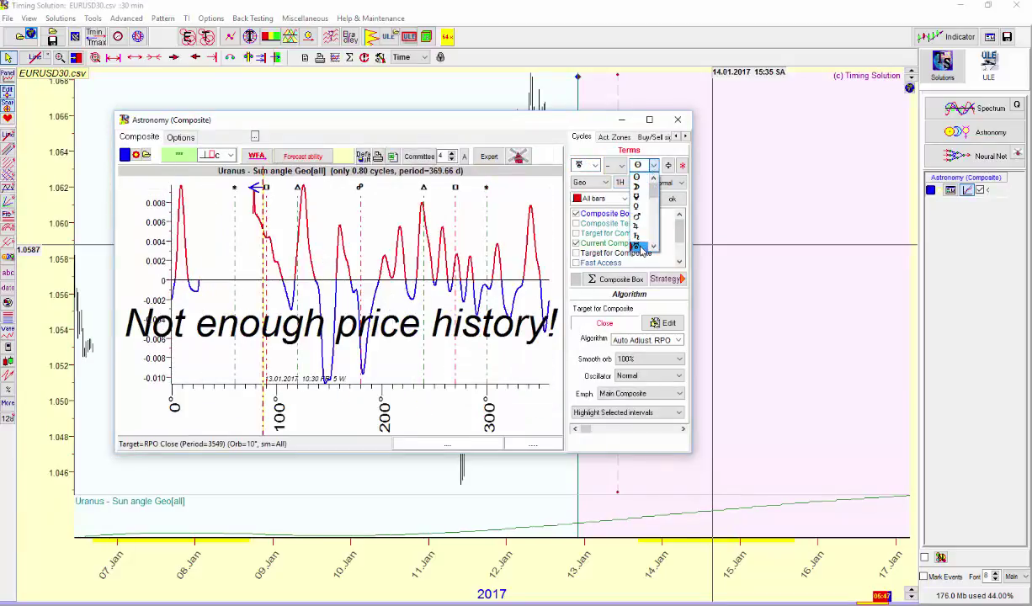
pyautogui.click(637, 245)
pyautogui.click(604, 182)
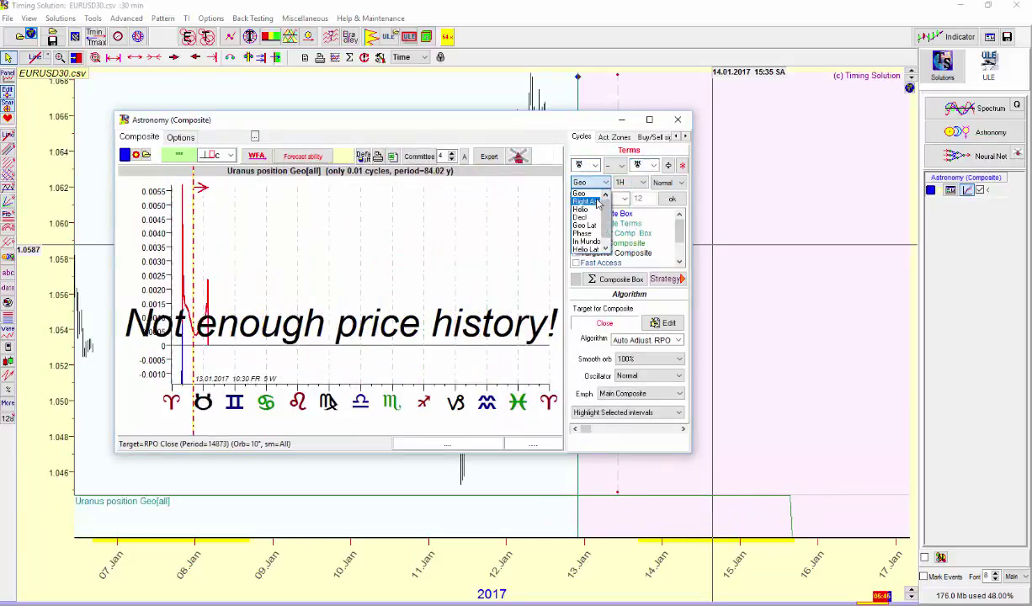
pyautogui.click(597, 202)
# - Set the new Uranus composite's smoothing orb to 10% and its oscillator to Fast
pyautogui.click(663, 360)
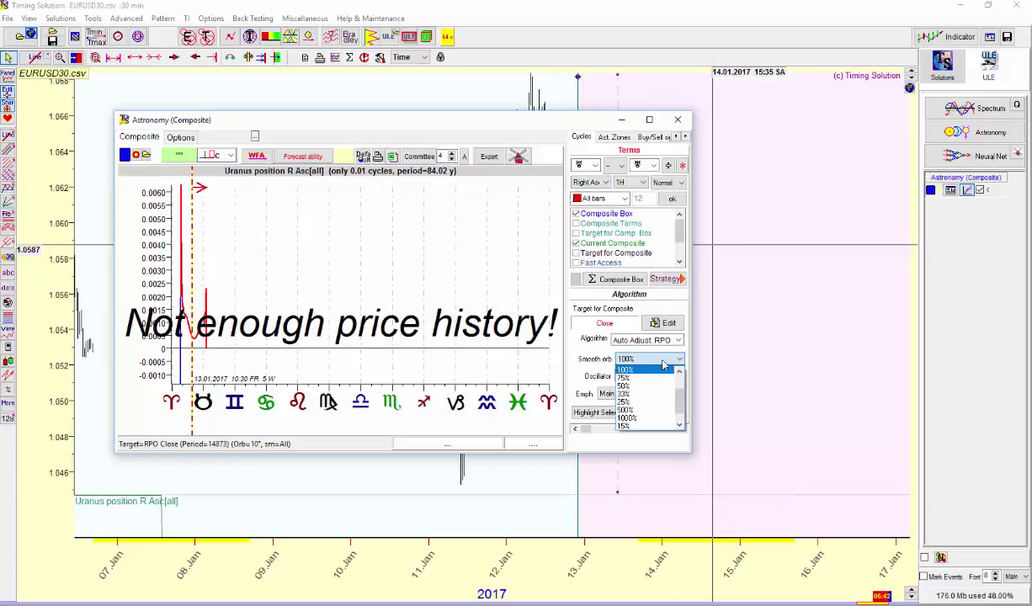
pyautogui.scroll(-2, 679, 410)
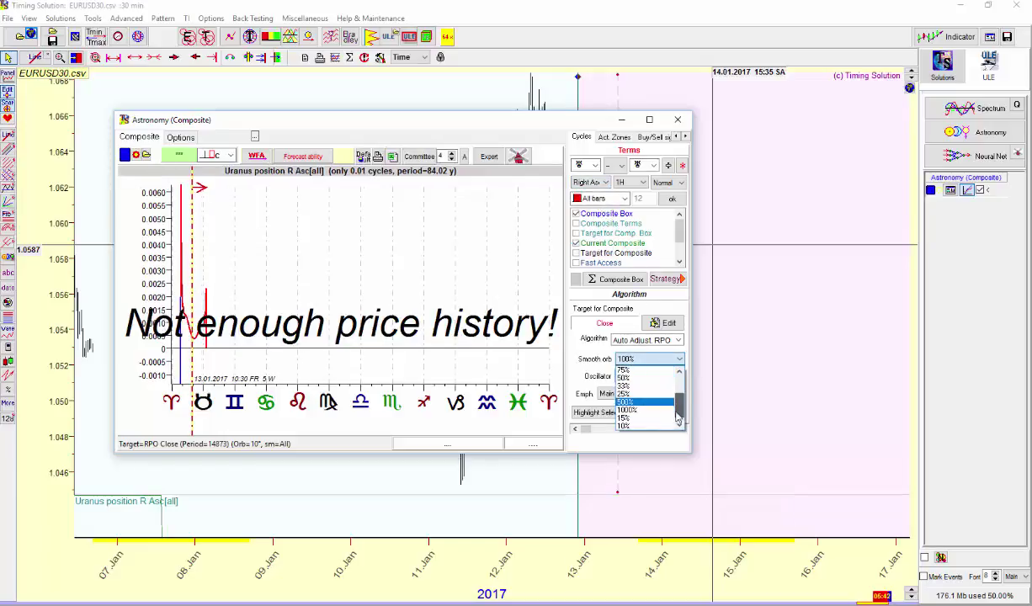
pyautogui.click(642, 411)
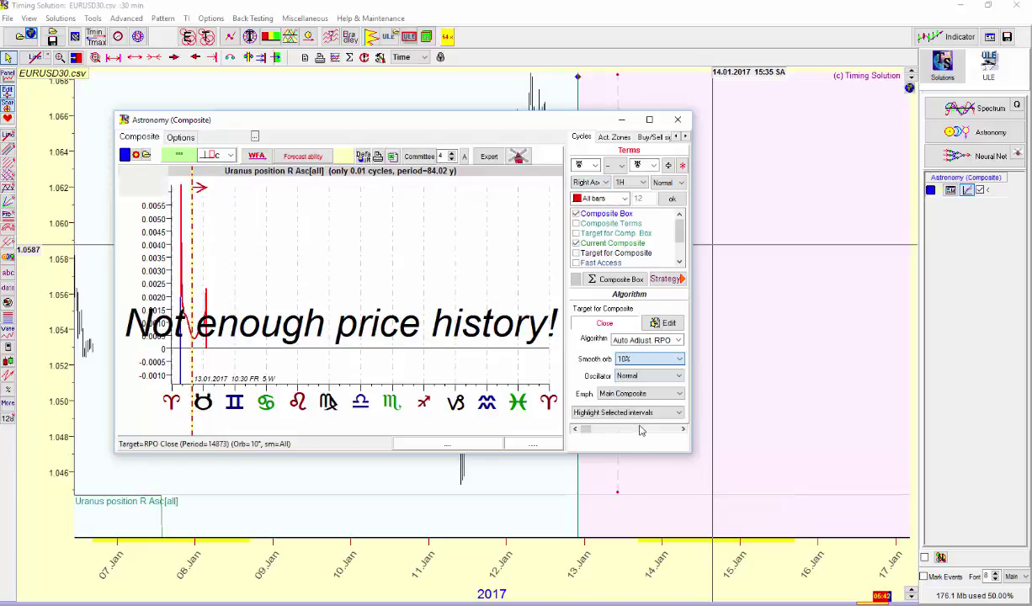
pyautogui.click(650, 375)
pyautogui.click(630, 412)
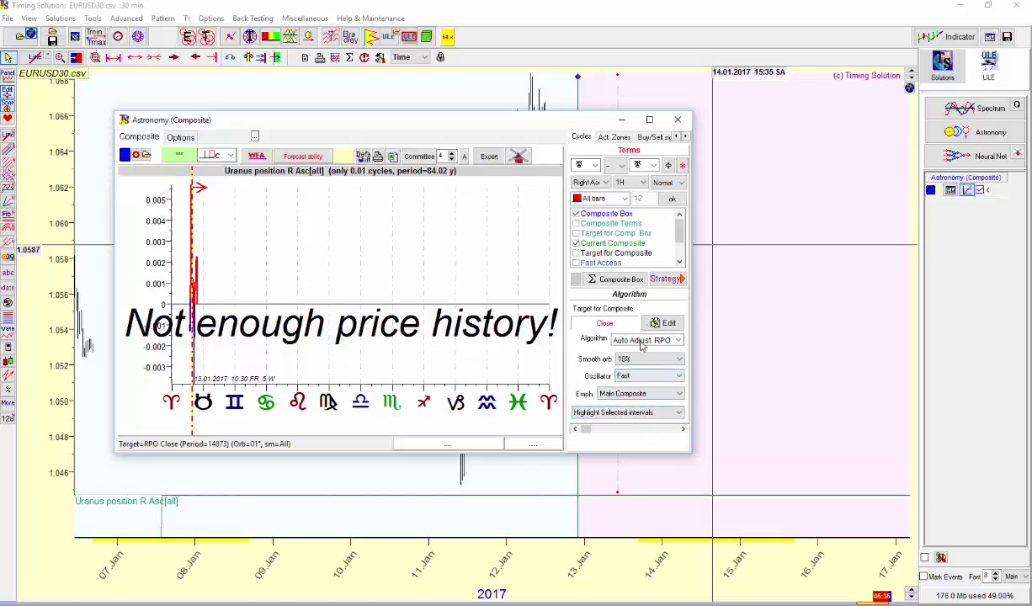
# - Set the harmonic of the fast-oscillator Uranus composite to 100H
pyautogui.click(642, 183)
pyautogui.scroll(-3, 643, 242)
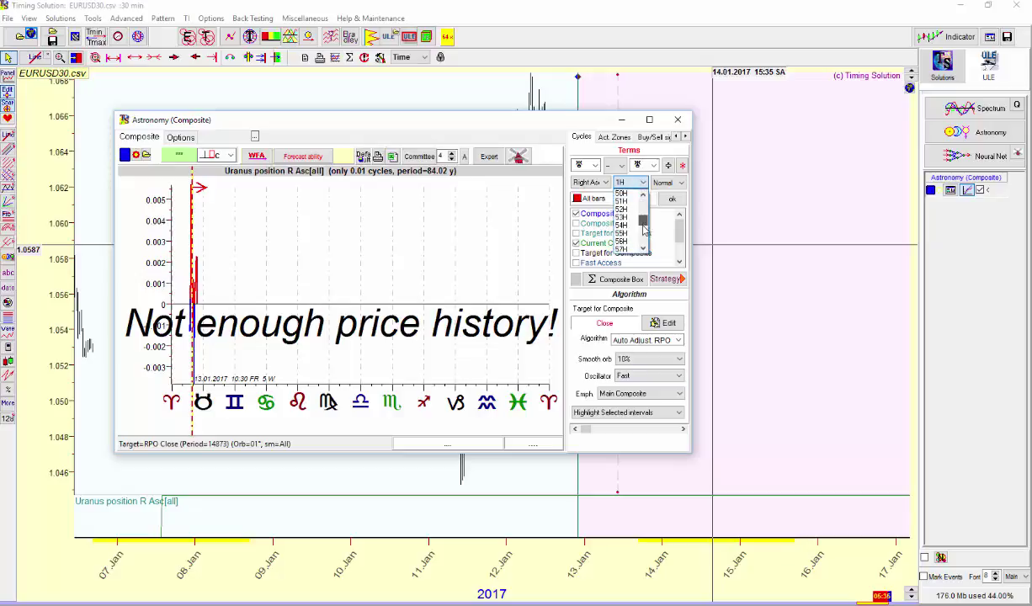
pyautogui.moveTo(643, 243); pyautogui.dragTo(643, 235)
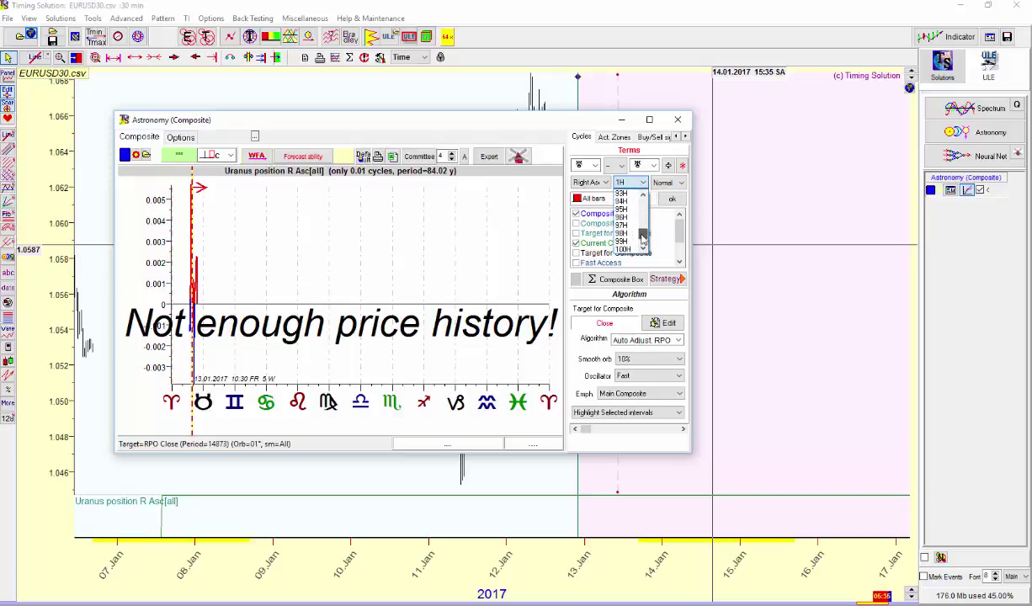
pyautogui.click(622, 249)
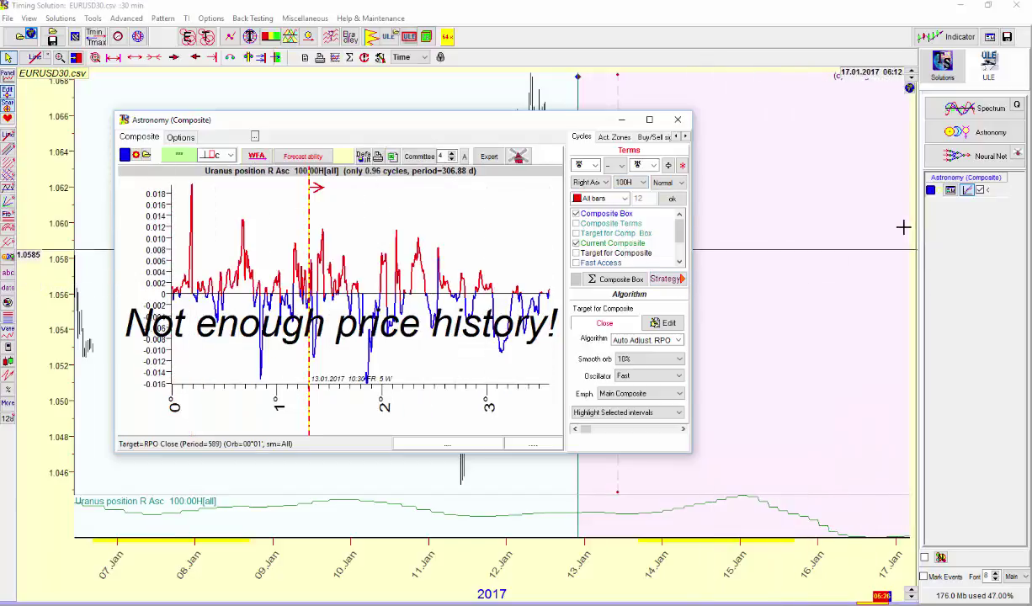
# - Overlay the fast-oscillator Uranus composite on the price chart and set its green line to thickness 2
pyautogui.click(622, 121)
pyautogui.click(969, 191)
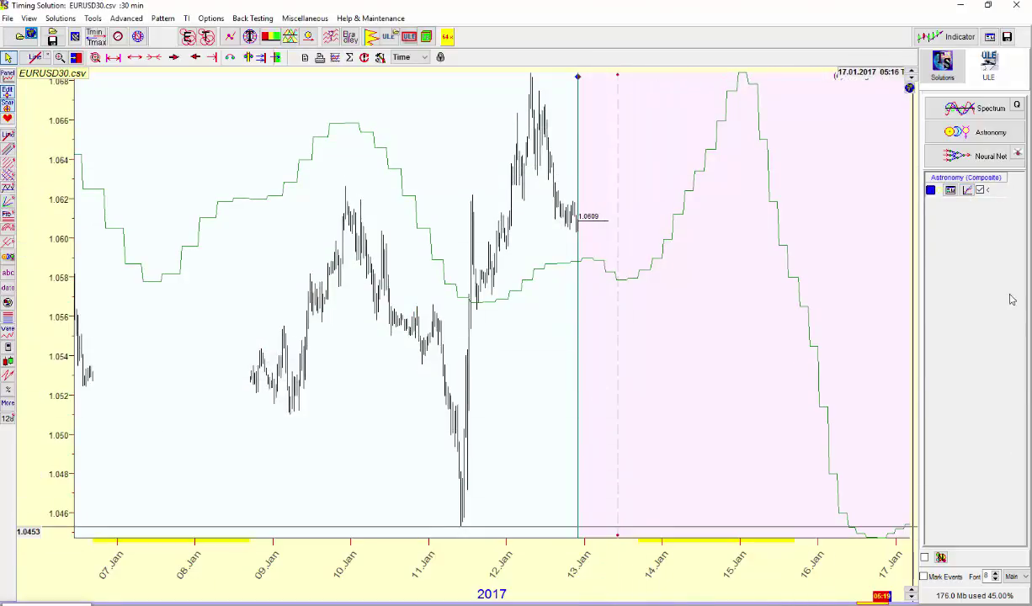
pyautogui.click(951, 190)
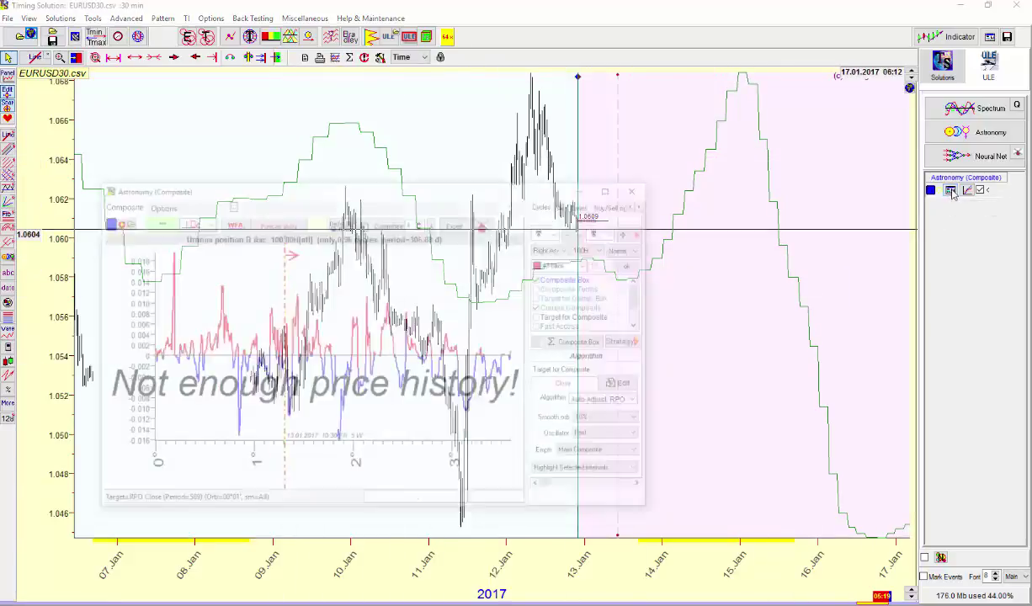
pyautogui.click(138, 156)
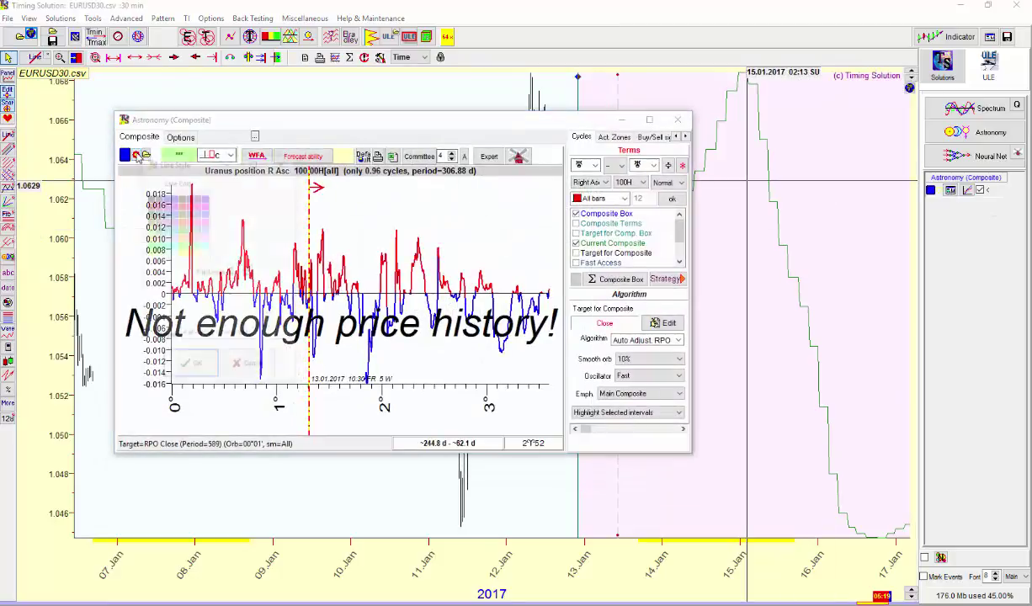
pyautogui.click(248, 272)
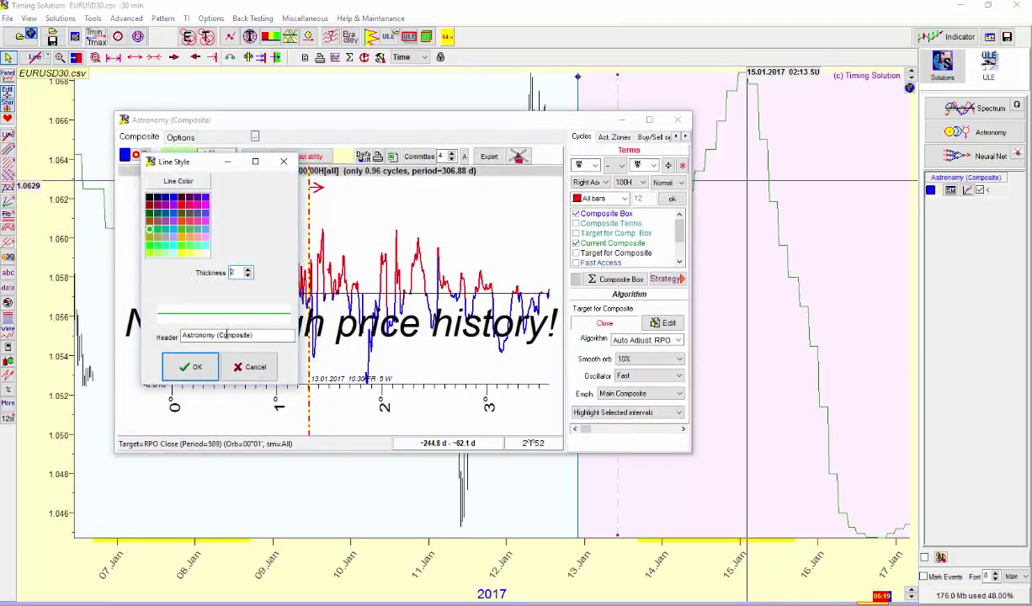
pyautogui.click(194, 365)
pyautogui.click(595, 107)
# - Create a second Astronomy composite of Venus's own position for the enlarged 8–13 January chart range
pyautogui.moveTo(591, 286); pyautogui.dragTo(695, 350)
pyautogui.moveTo(360, 310); pyautogui.dragTo(791, 459)
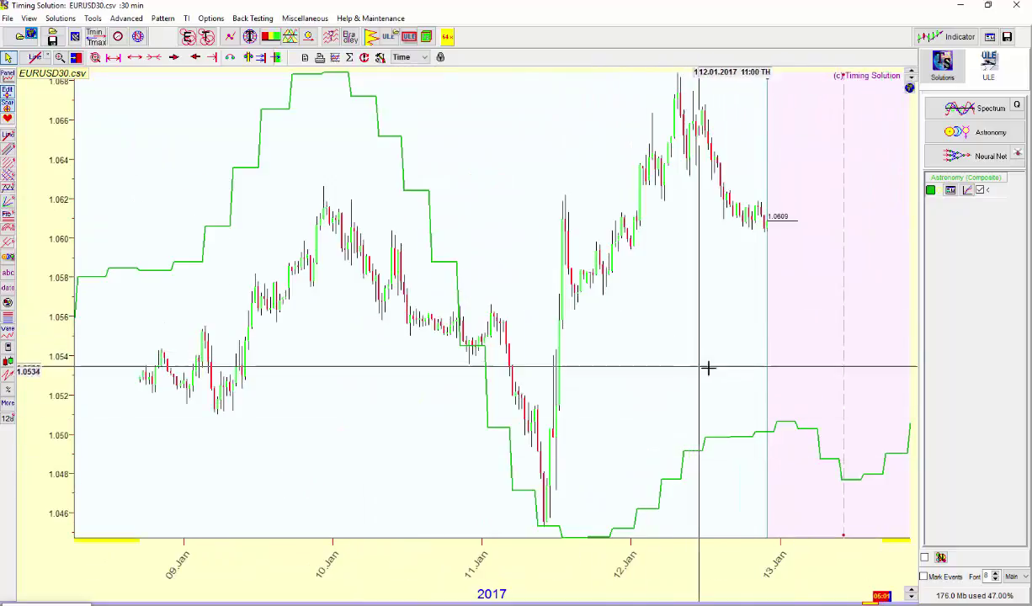
pyautogui.moveTo(647, 382); pyautogui.dragTo(687, 381)
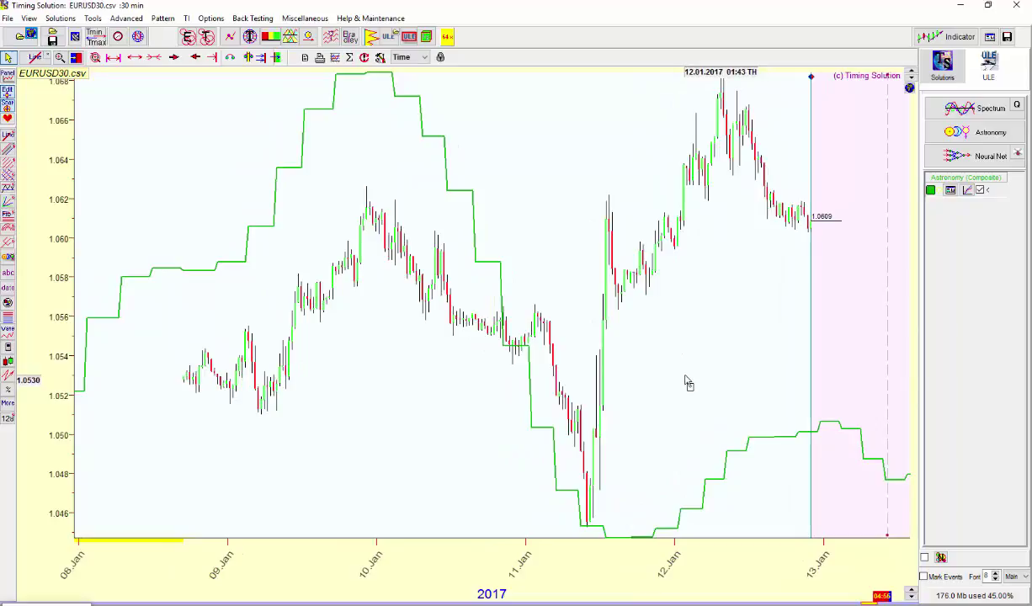
pyautogui.click(986, 133)
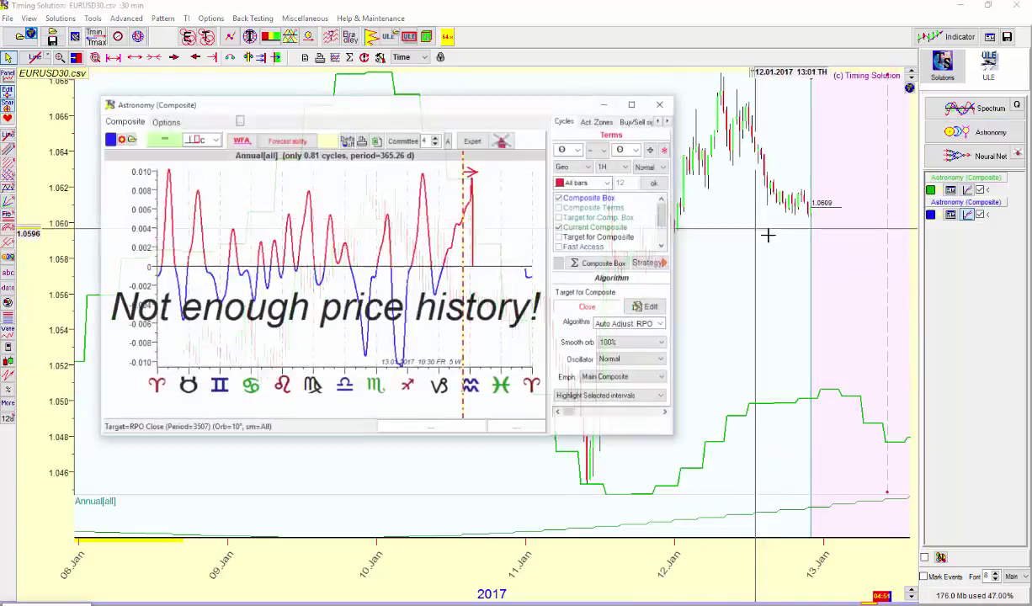
pyautogui.click(579, 150)
pyautogui.click(542, 186)
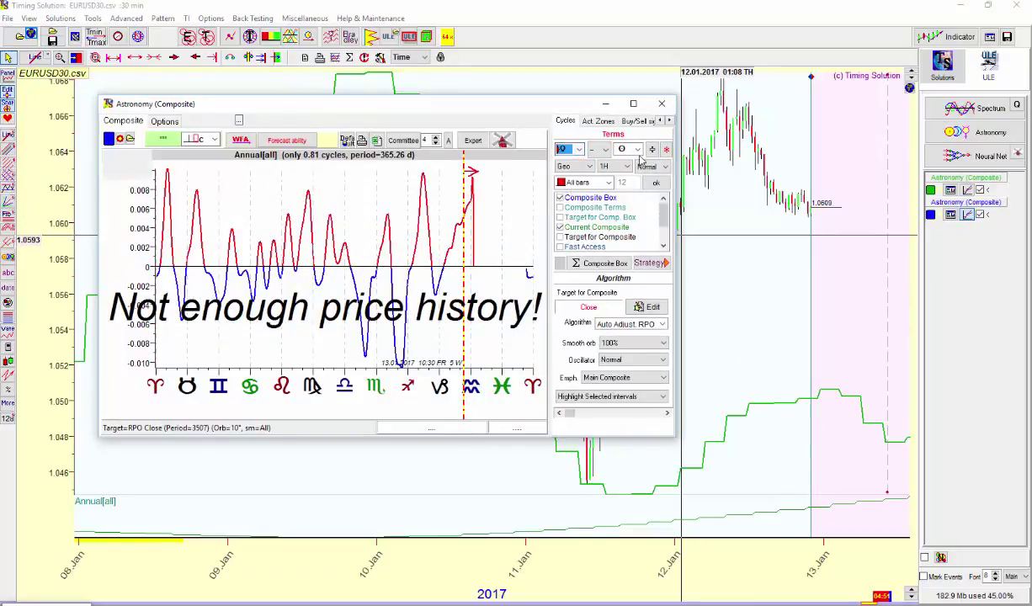
pyautogui.click(637, 150)
pyautogui.click(625, 193)
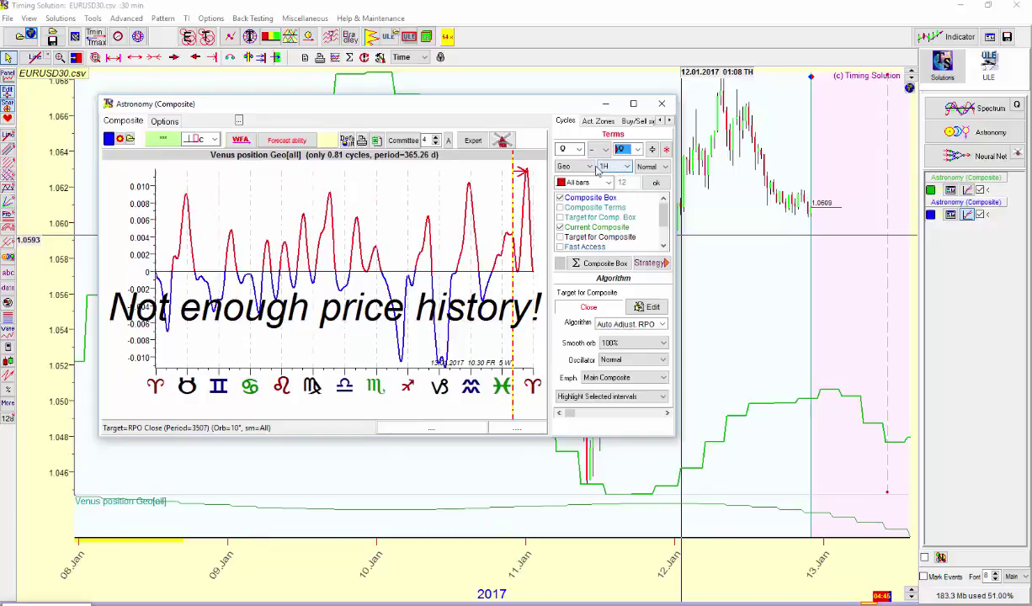
# - Switch the Venus composite to heliocentric coordinates and set its harmonic to 3H
pyautogui.click(590, 168)
pyautogui.click(546, 189)
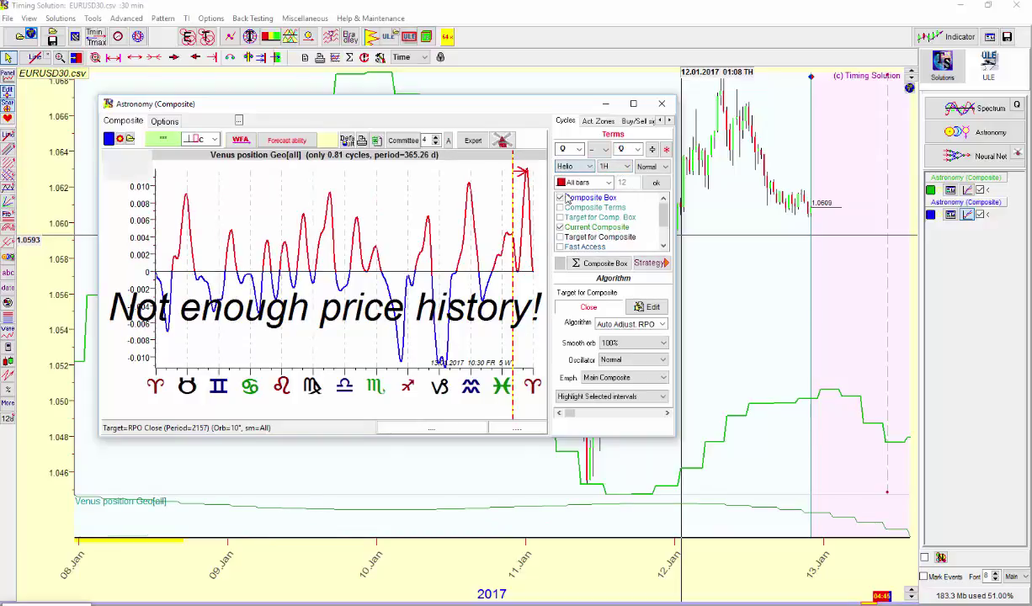
pyautogui.click(604, 169)
pyautogui.click(611, 196)
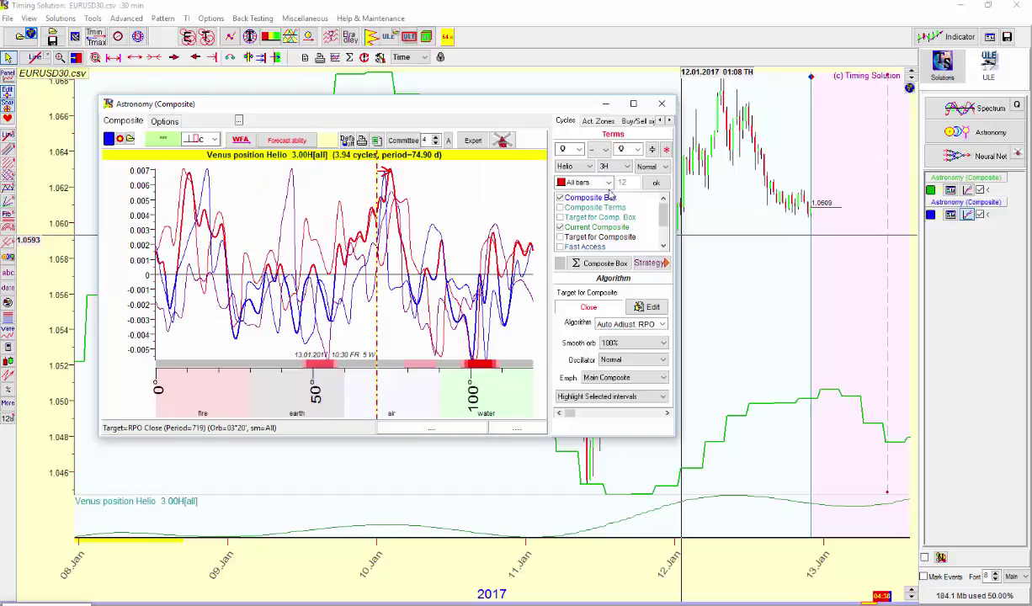
# - Set the Venus composite's algorithm to Synodic and its smoothing orb to 25%
pyautogui.click(618, 324)
pyautogui.click(619, 335)
pyautogui.click(619, 342)
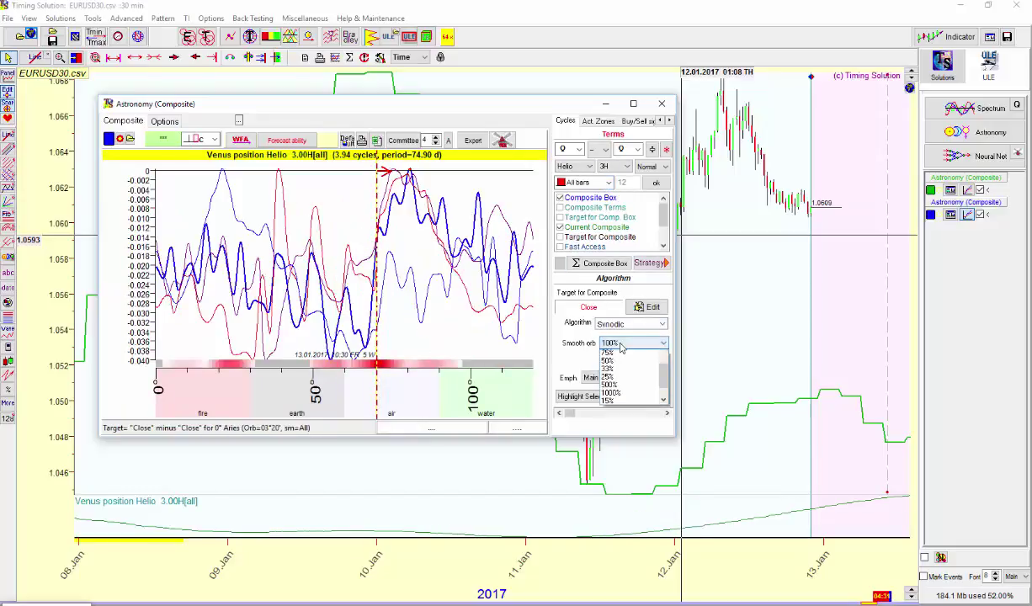
pyautogui.click(610, 384)
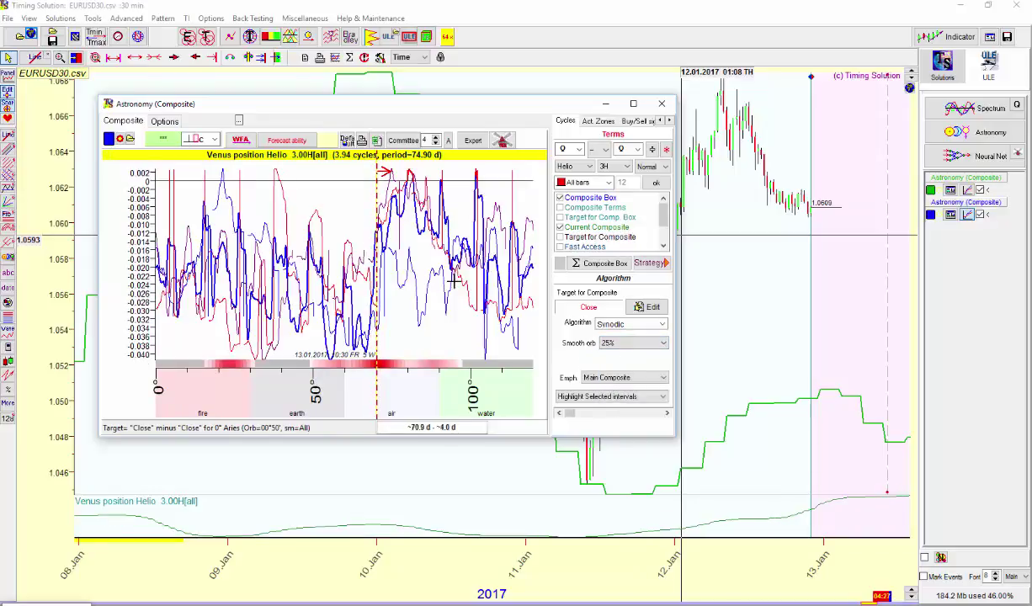
# - Change the Venus composite's projection line to blue and increase its thickness
pyautogui.click(122, 141)
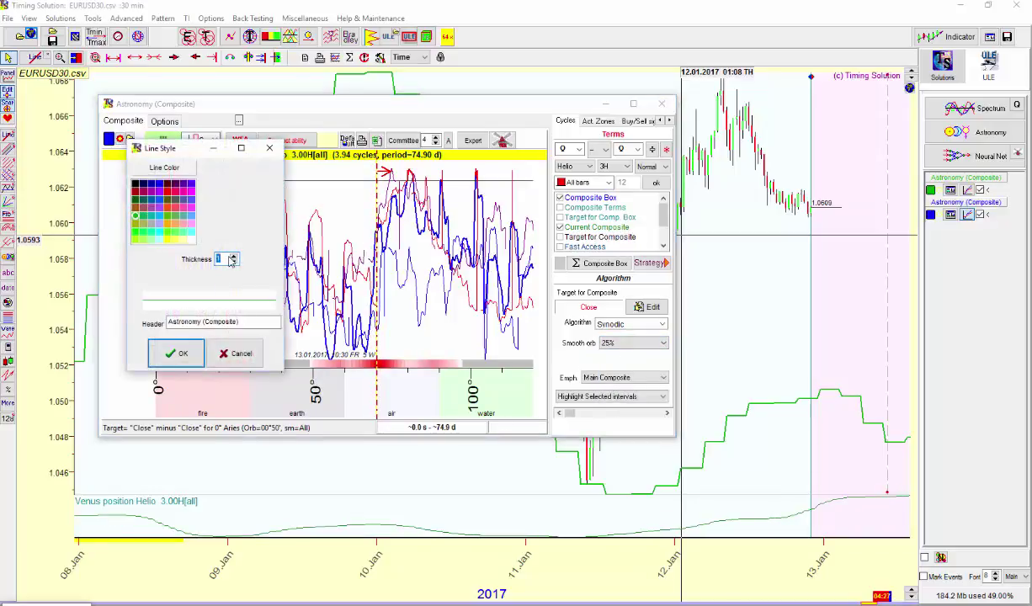
pyautogui.click(160, 185)
pyautogui.click(234, 255)
pyautogui.click(182, 353)
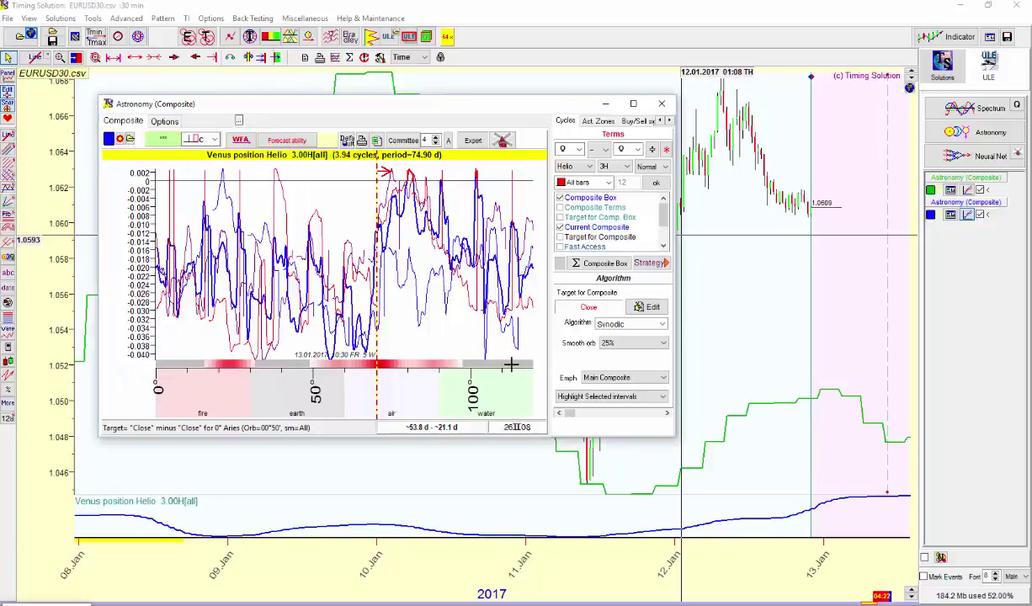
# - Minimize the Venus composite window and overlay its line on the price chart beside the Uranus line
pyautogui.click(605, 105)
pyautogui.click(969, 215)
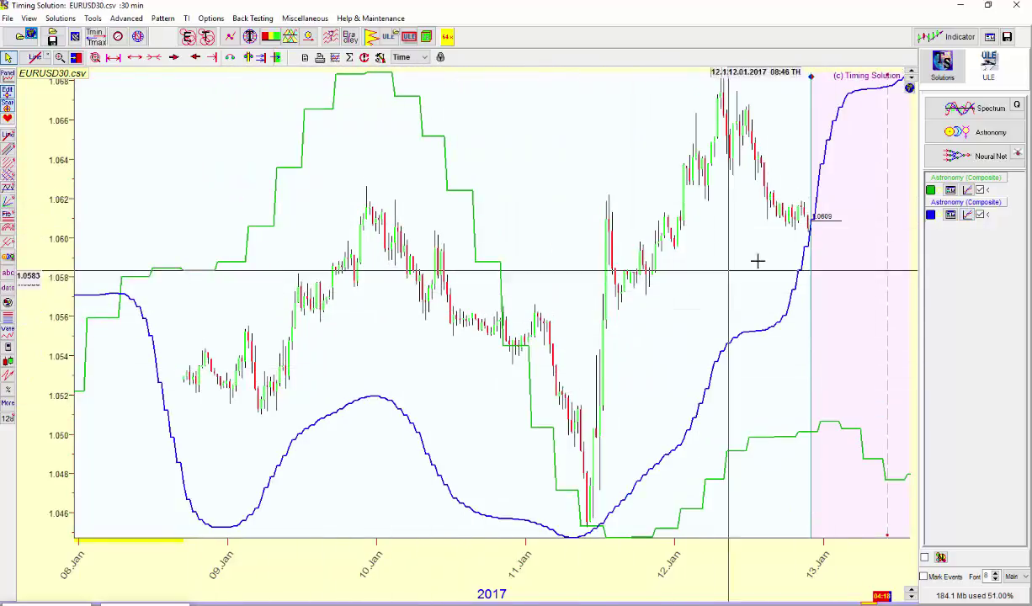
pyautogui.moveTo(817, 276); pyautogui.dragTo(817, 299)
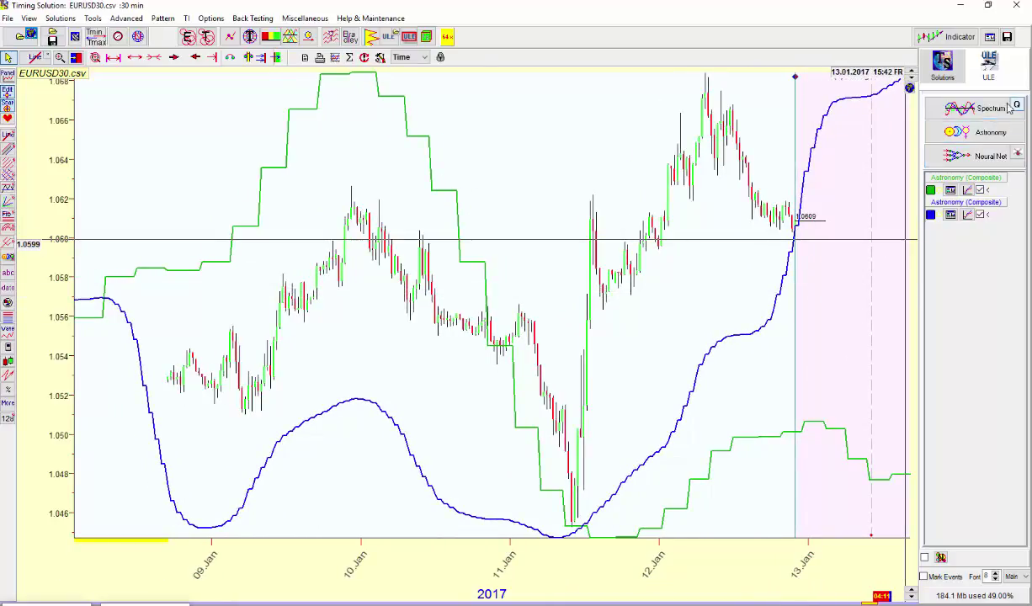
# - Open a new Spectrum Analyzer, extract the peaks near 101, 141 and 188 bars, and send the selected cycles to the Cycle Box
pyautogui.click(926, 108)
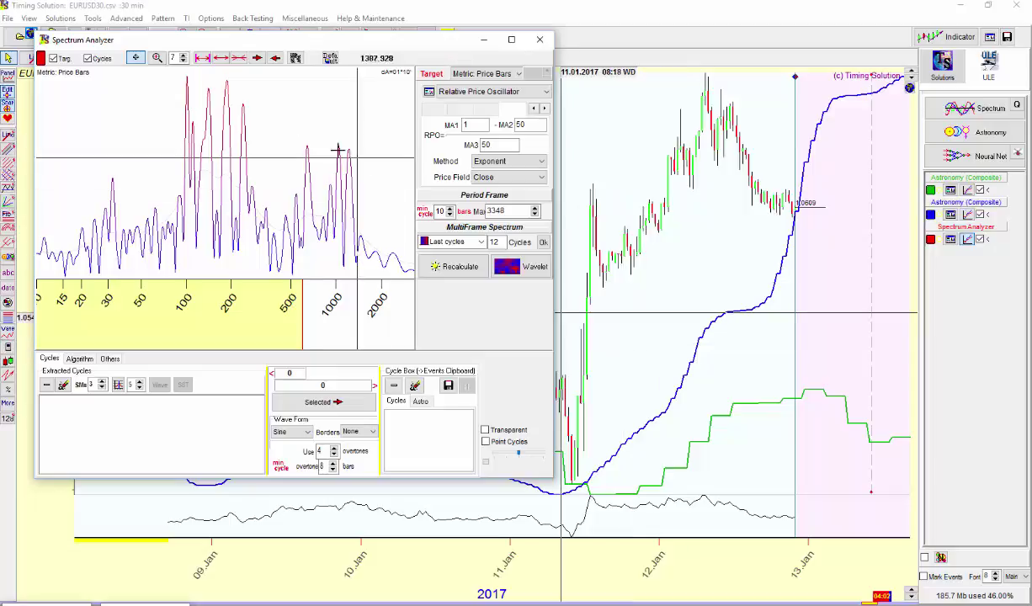
pyautogui.click(188, 81)
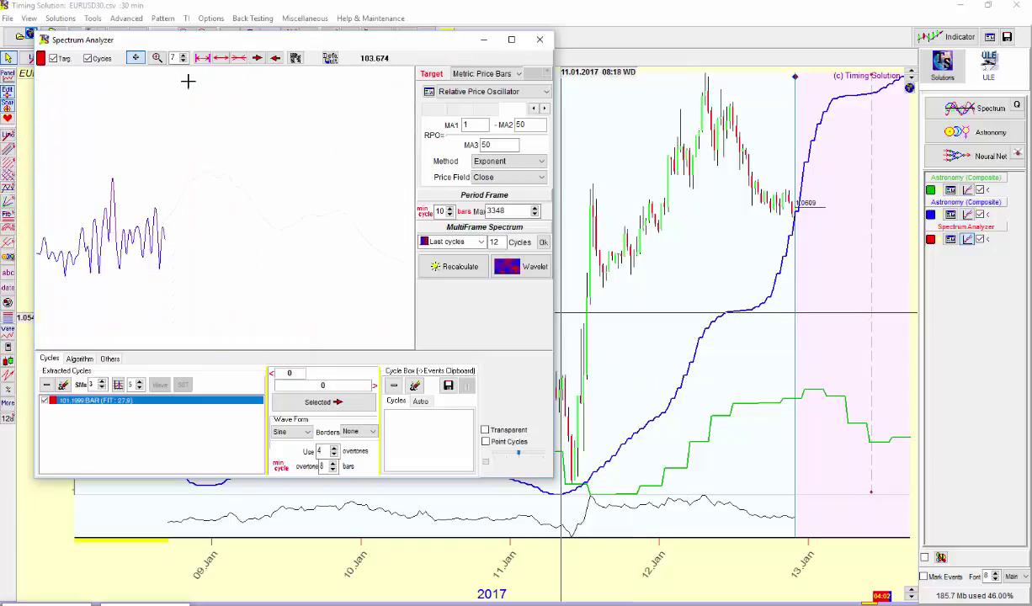
pyautogui.click(209, 95)
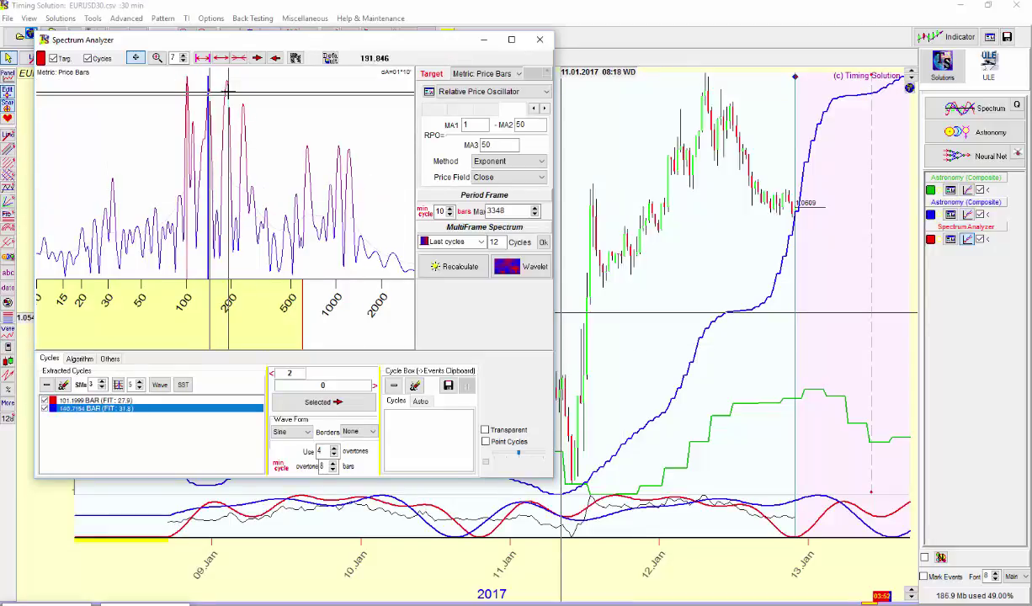
pyautogui.click(226, 92)
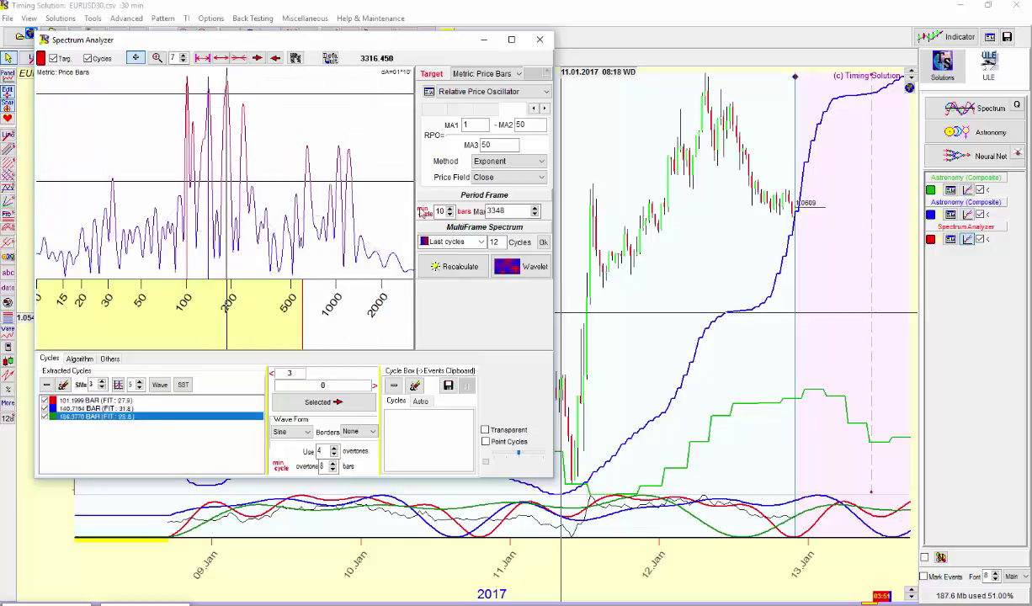
pyautogui.click(320, 403)
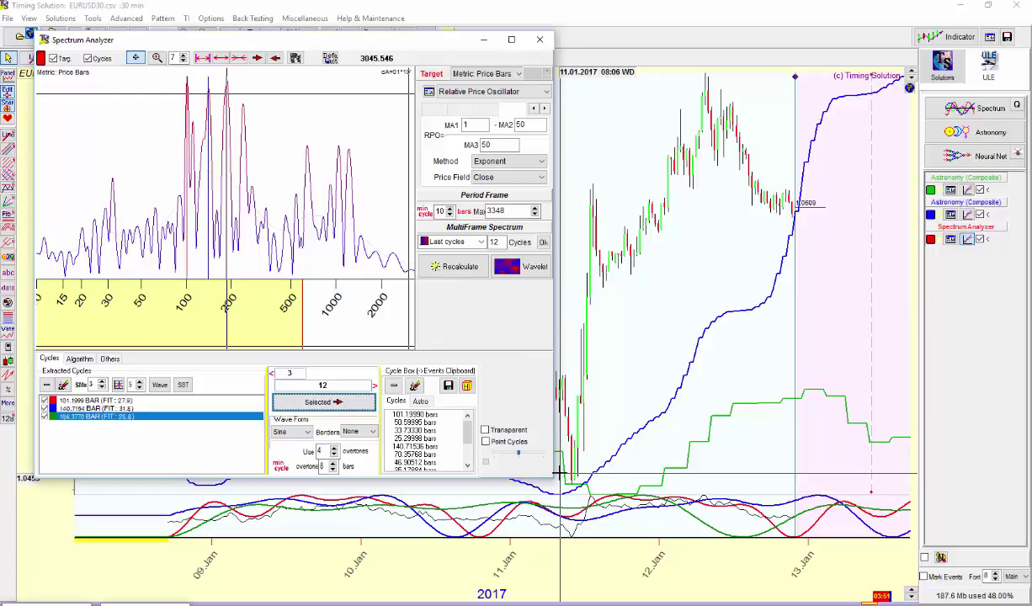
# - Build a Harmonic Box model from the Cycle Box cycles and overlay its red line on the price chart, clearing away the open windows
pyautogui.click(468, 386)
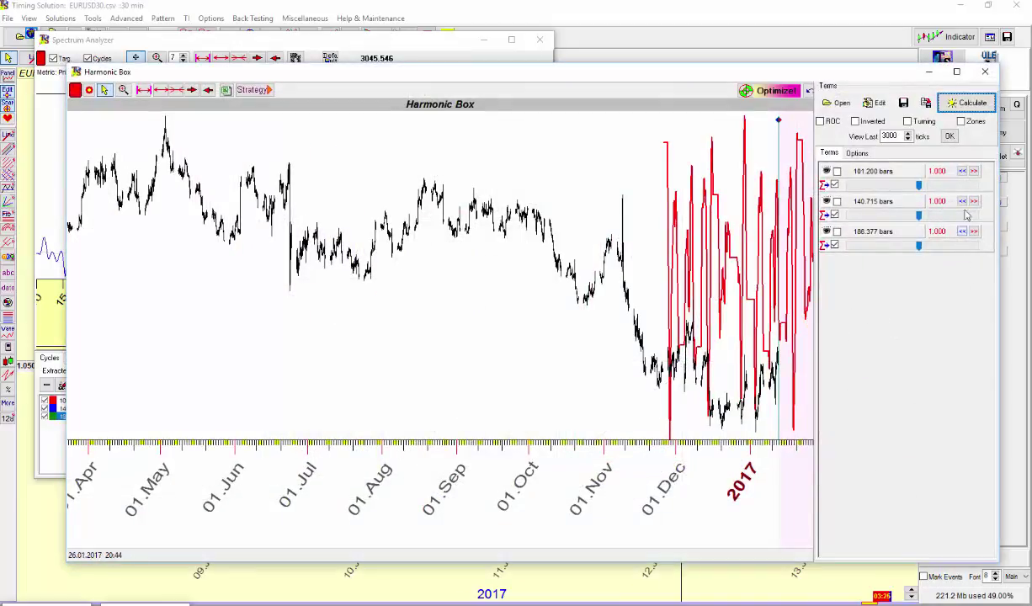
pyautogui.click(929, 71)
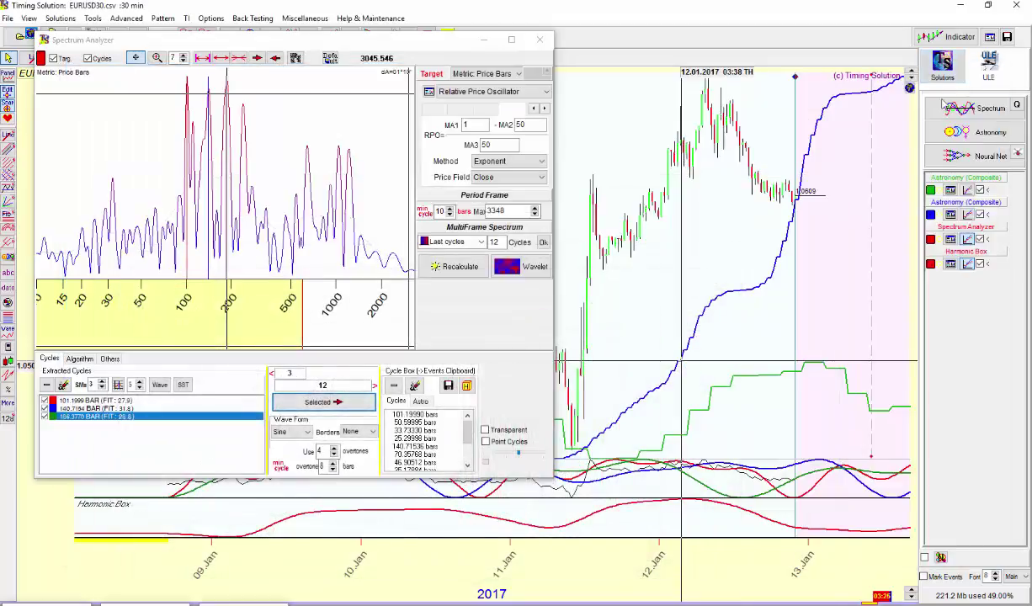
pyautogui.click(539, 40)
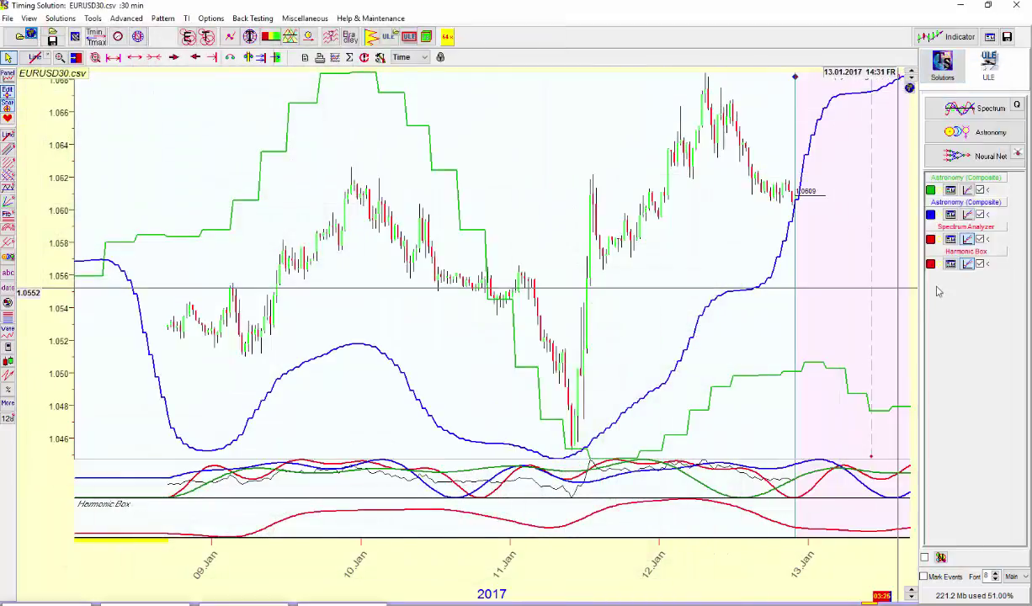
pyautogui.click(967, 264)
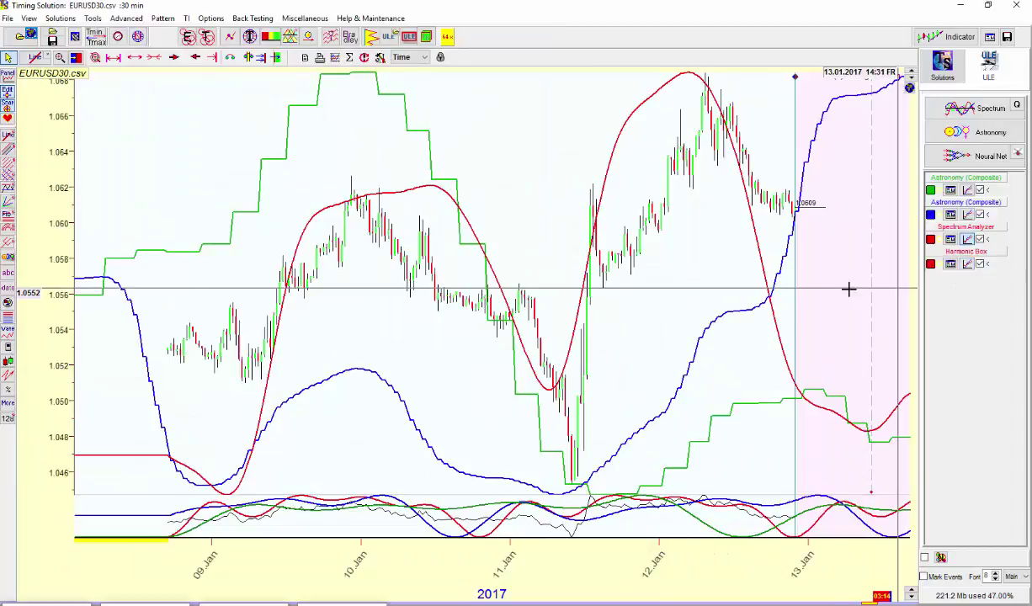